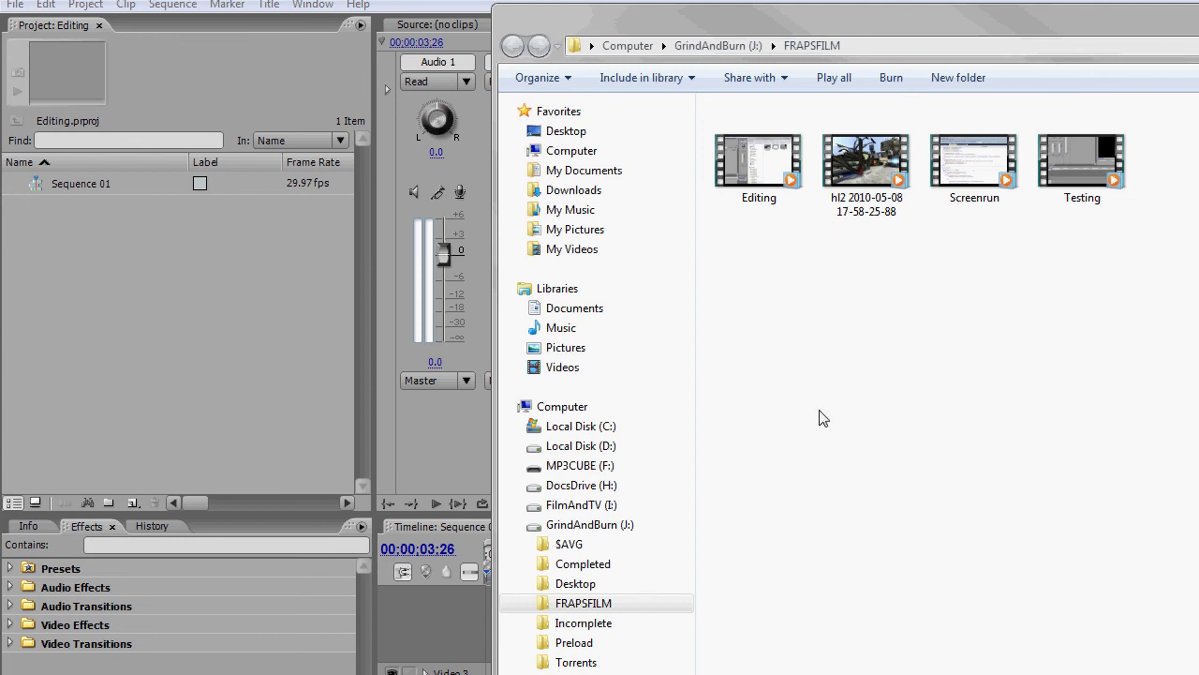
left_click(191, 378)
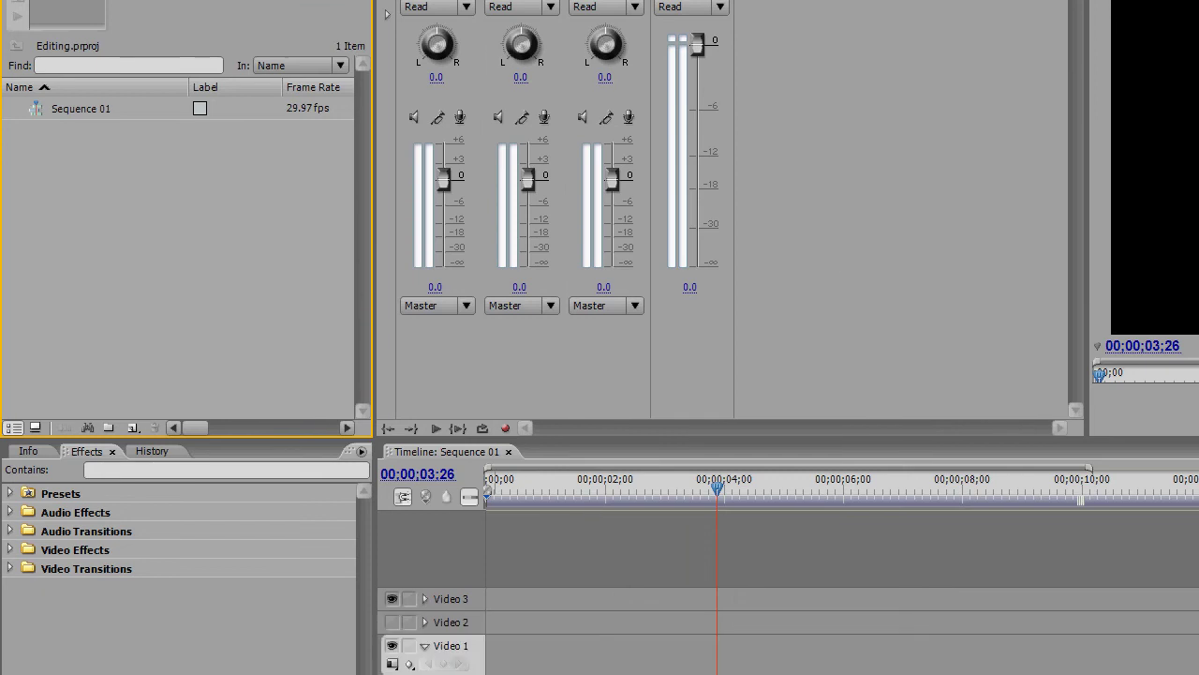
key("alt+Tab")
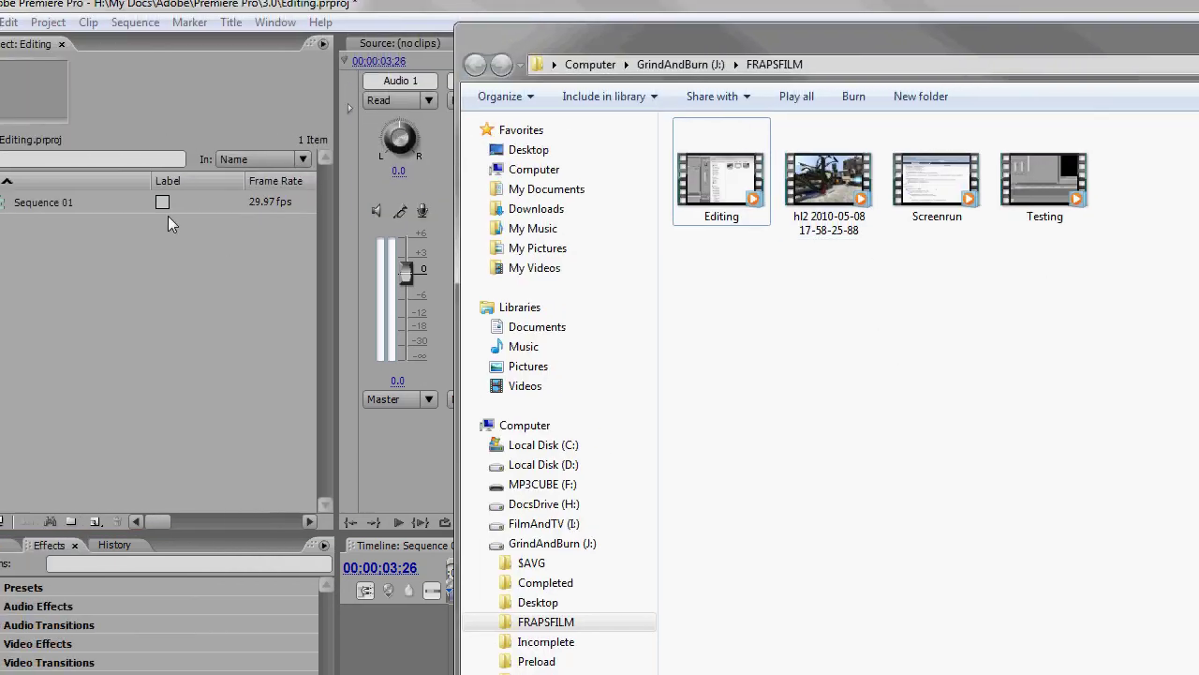
left_click_drag(820, 178, 98, 428)
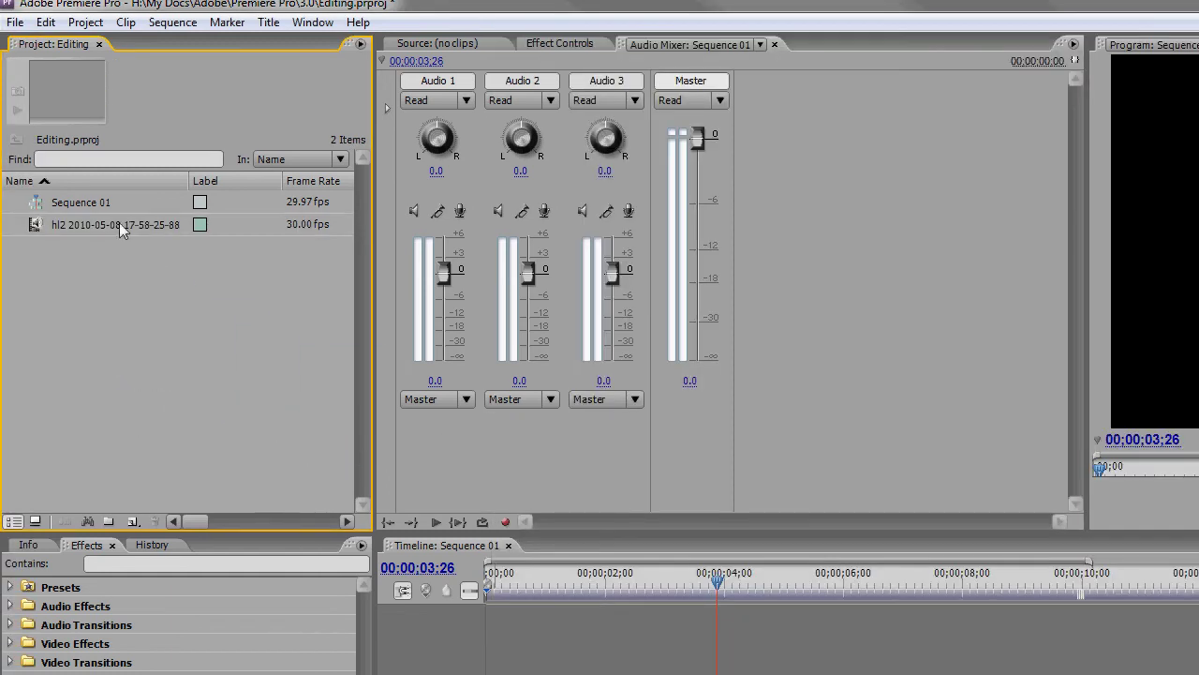
- Drop the hl2 clip onto Video 1 and Audio 1, then zoom out and scrub it
left_click_drag(94, 228, 492, 674)
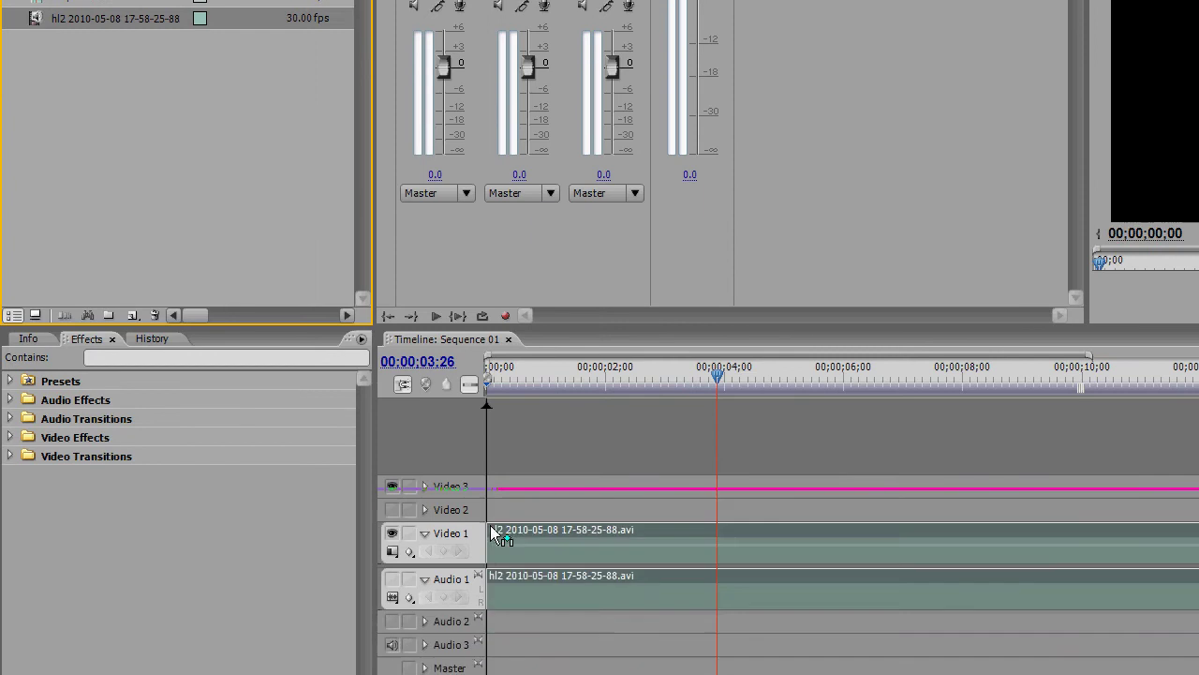
left_click_drag(491, 527, 491, 529)
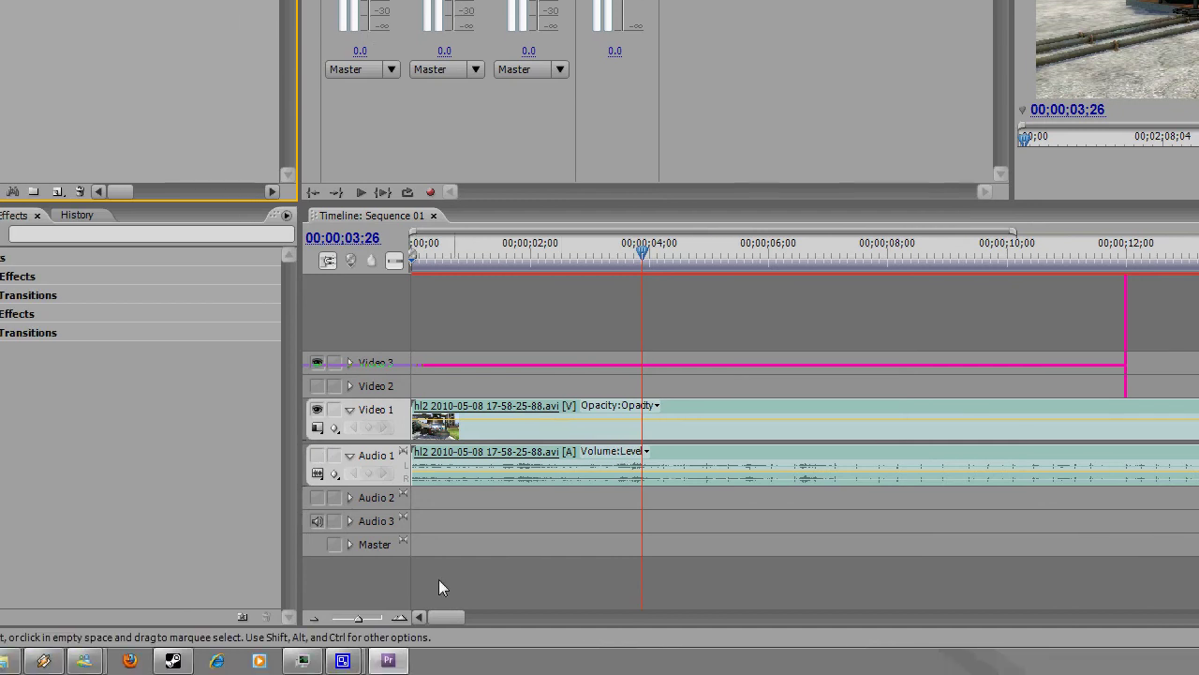
left_click_drag(356, 618, 349, 618)
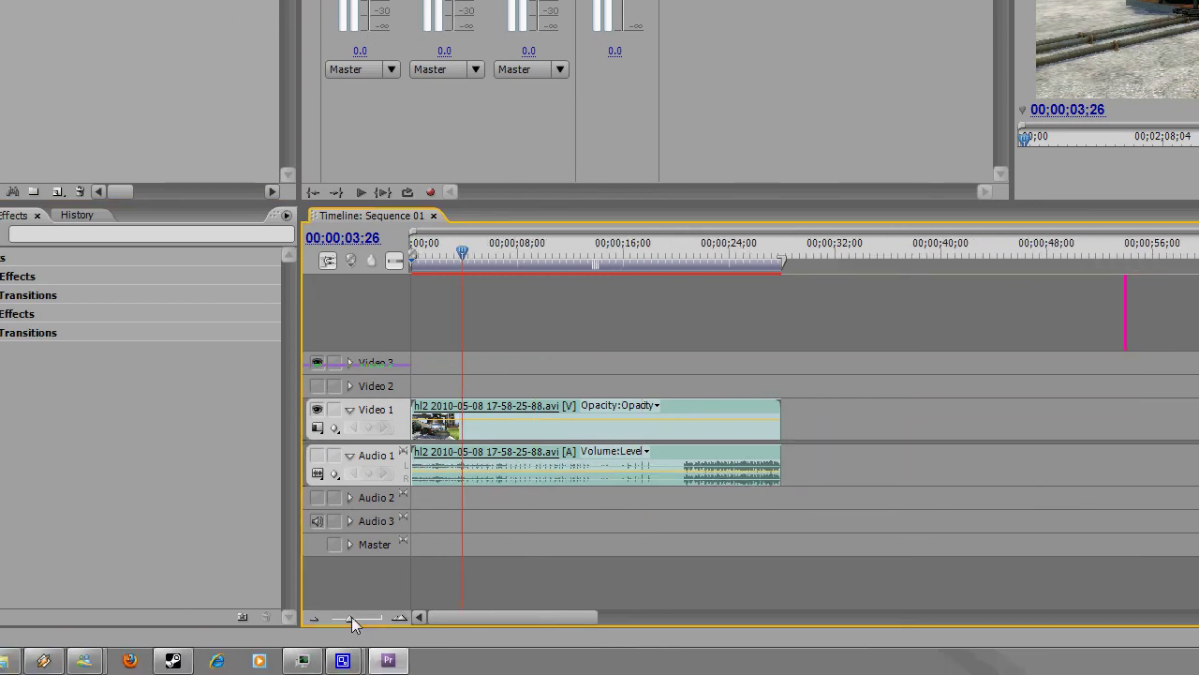
left_click_drag(459, 253, 662, 268)
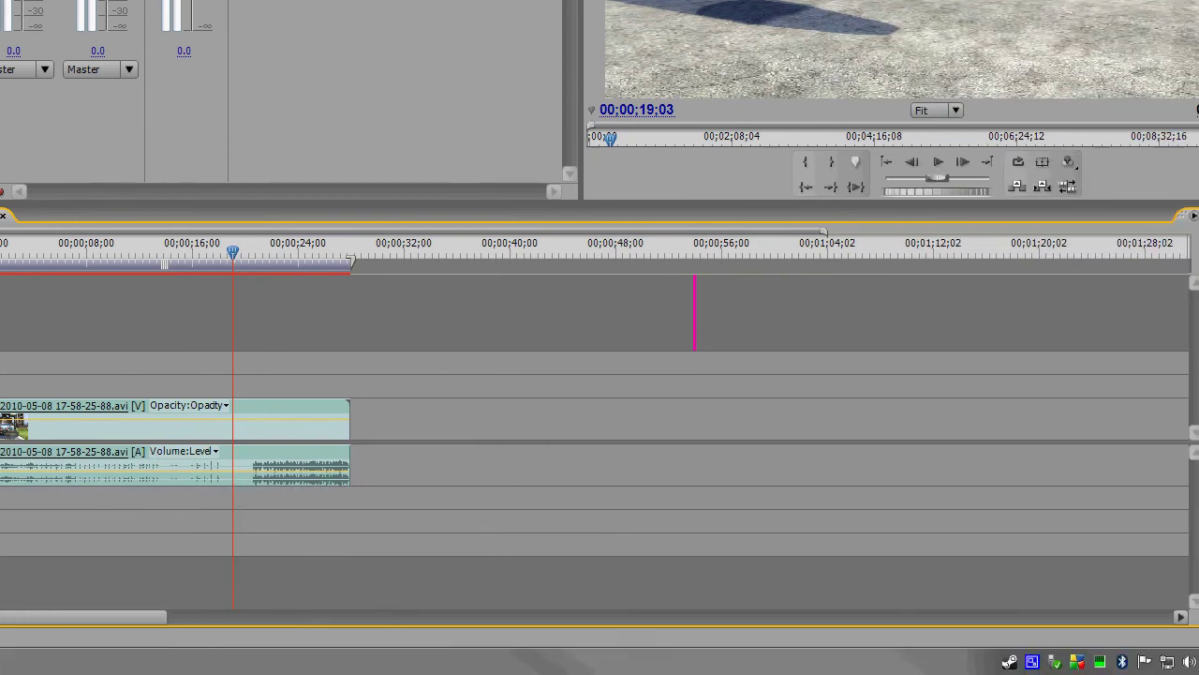
- Razor the hl2 clip at 00;00;19;03 and delete the video and audio after the cut
left_click(1129, 484)
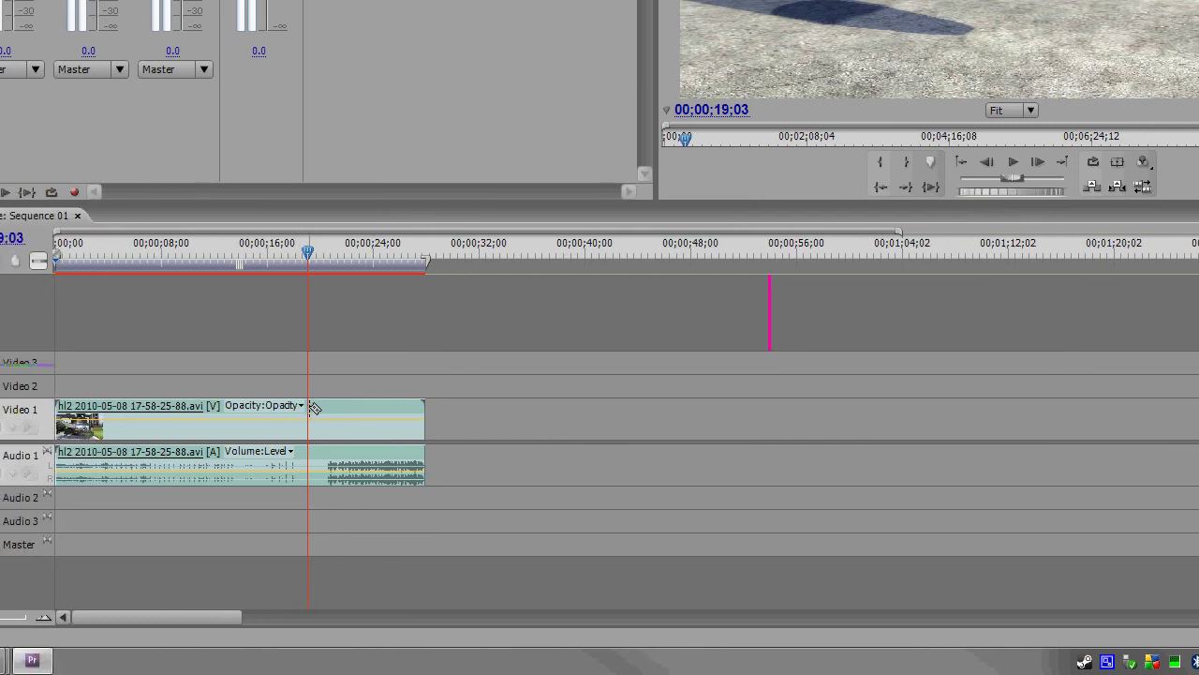
left_click(314, 408)
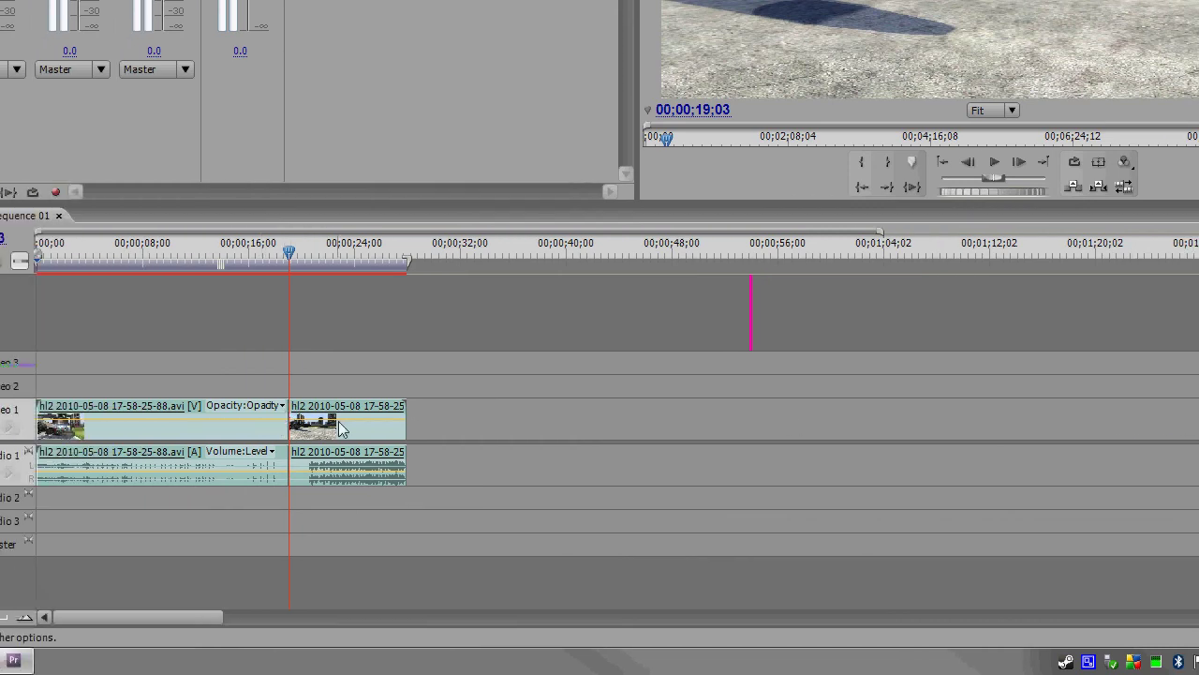
left_click(274, 454)
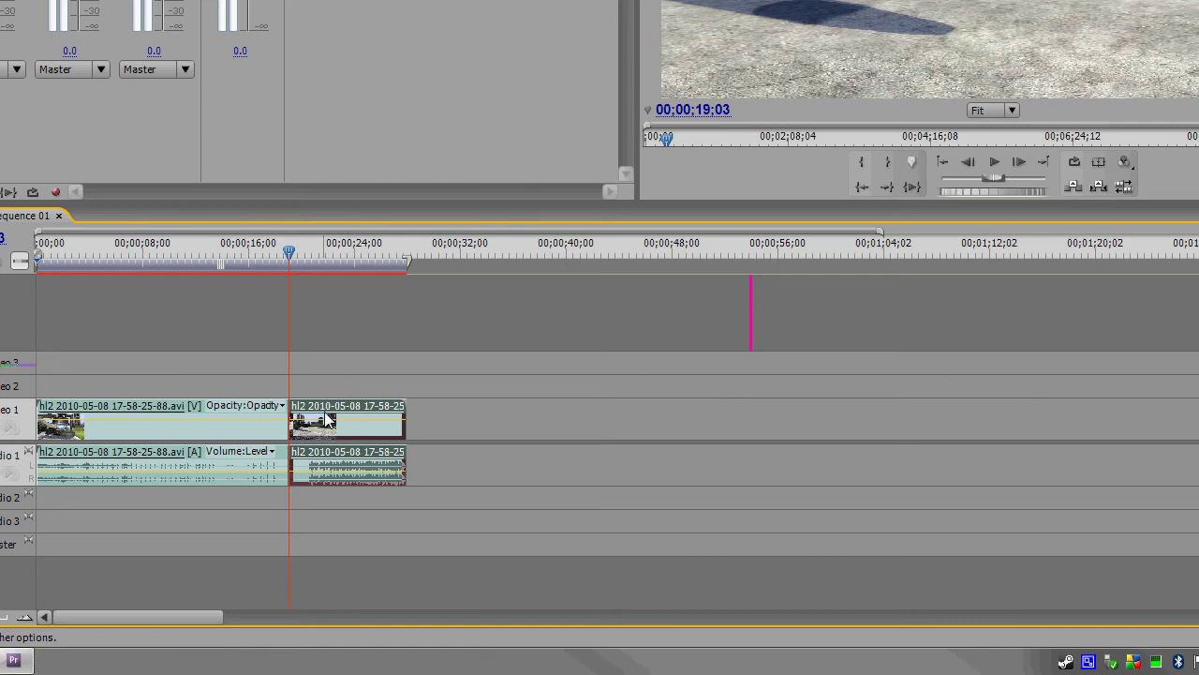
left_click_drag(328, 408, 326, 356)
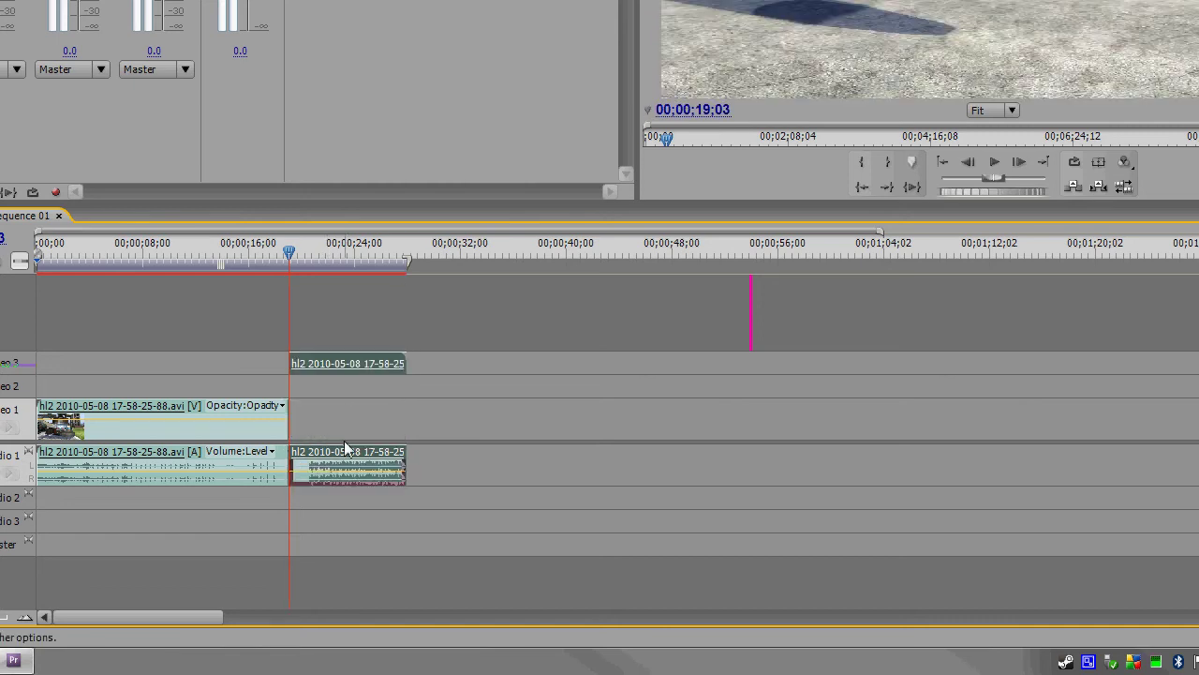
left_click_drag(341, 453, 342, 504)
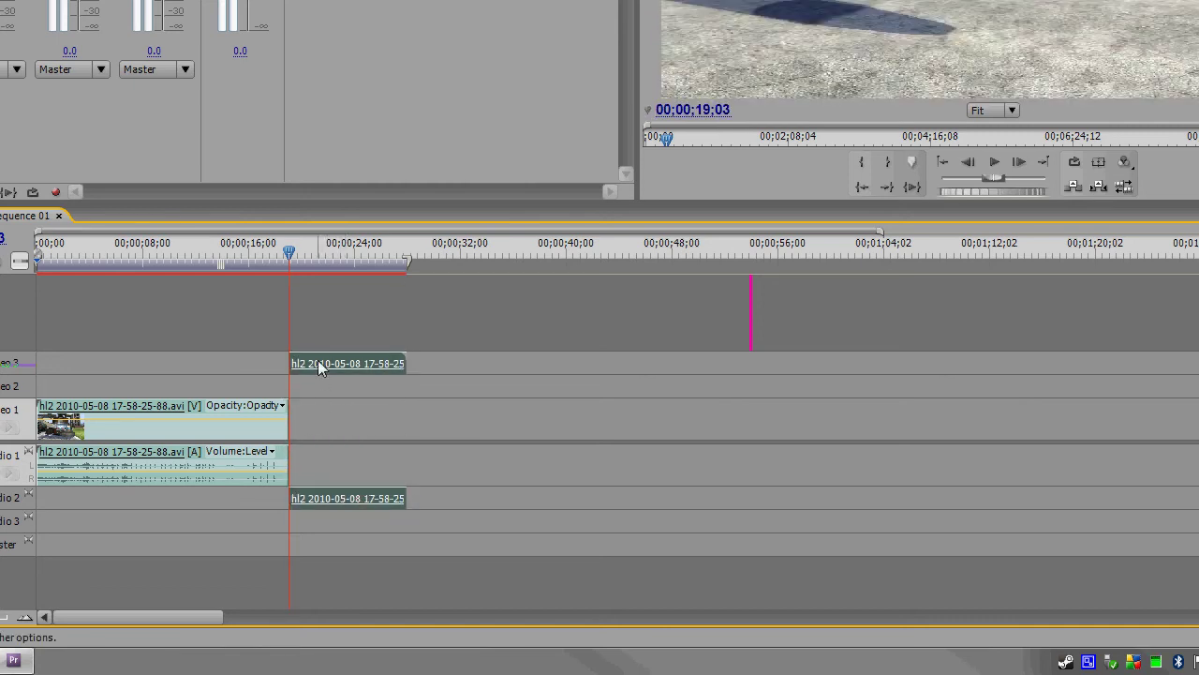
mouse_move(314, 364)
left_mouse_down()
mouse_move(326, 366)
mouse_move(301, 364)
left_mouse_up()
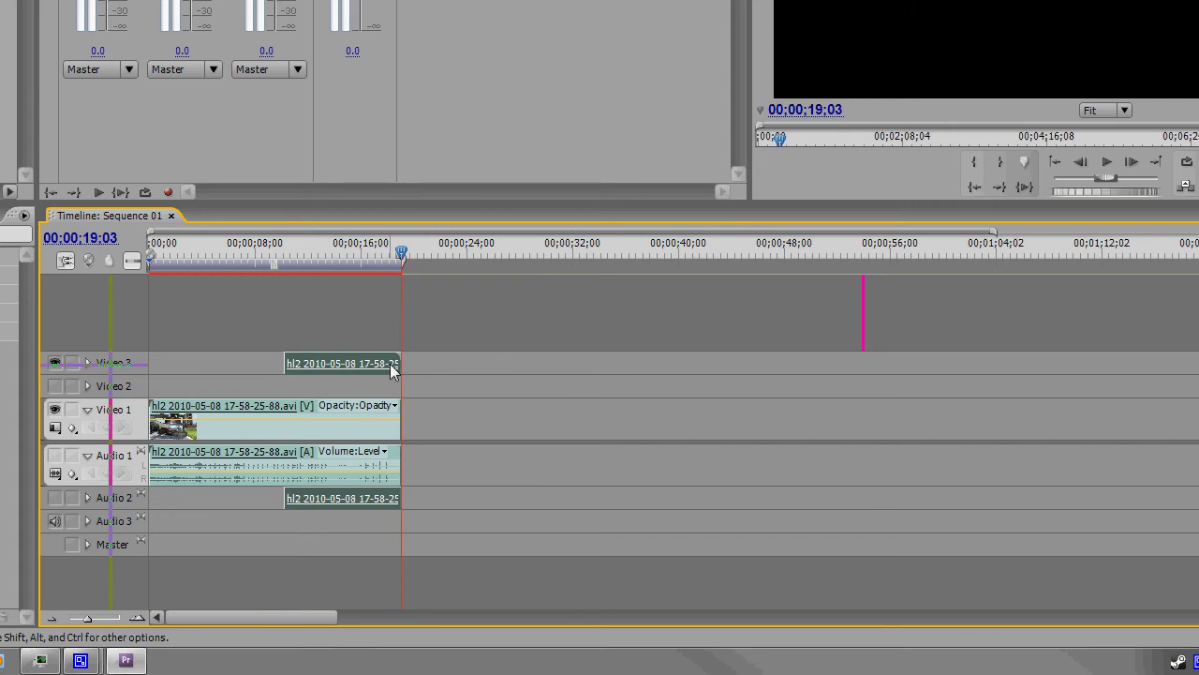
key("Delete")
left_click_drag(401, 254, 475, 266)
- Split the clip near its end and ripple-delete the gap so both pieces join
left_click_drag(587, 266, 302, 284)
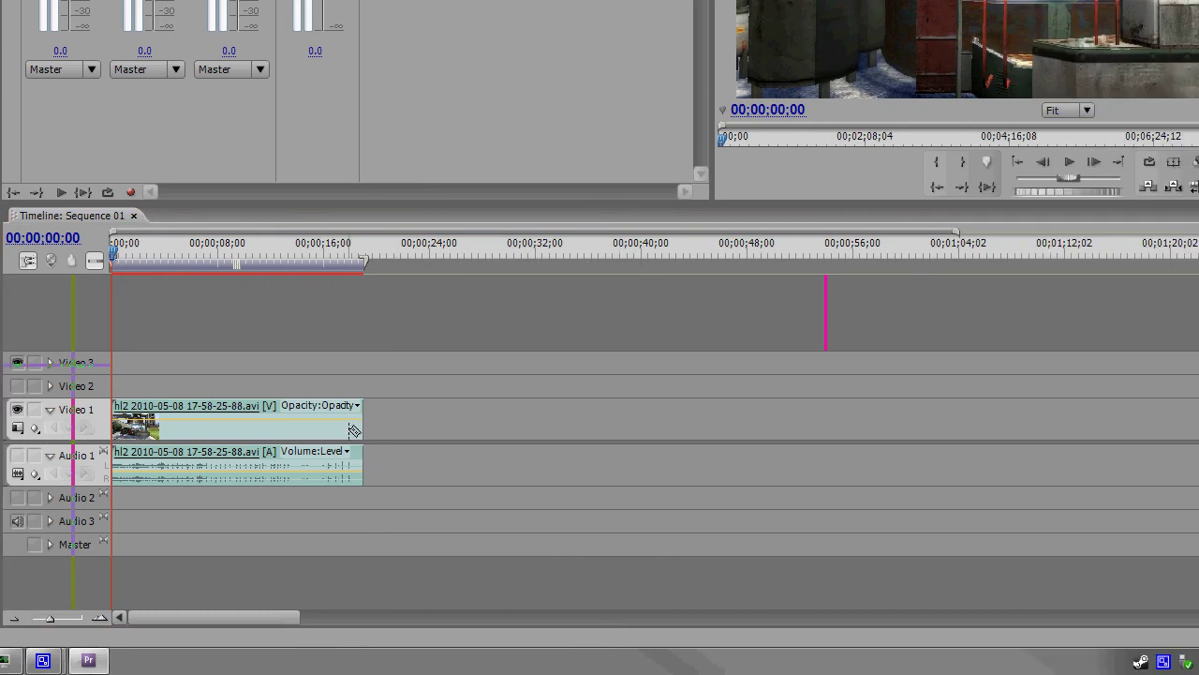
left_click(319, 417)
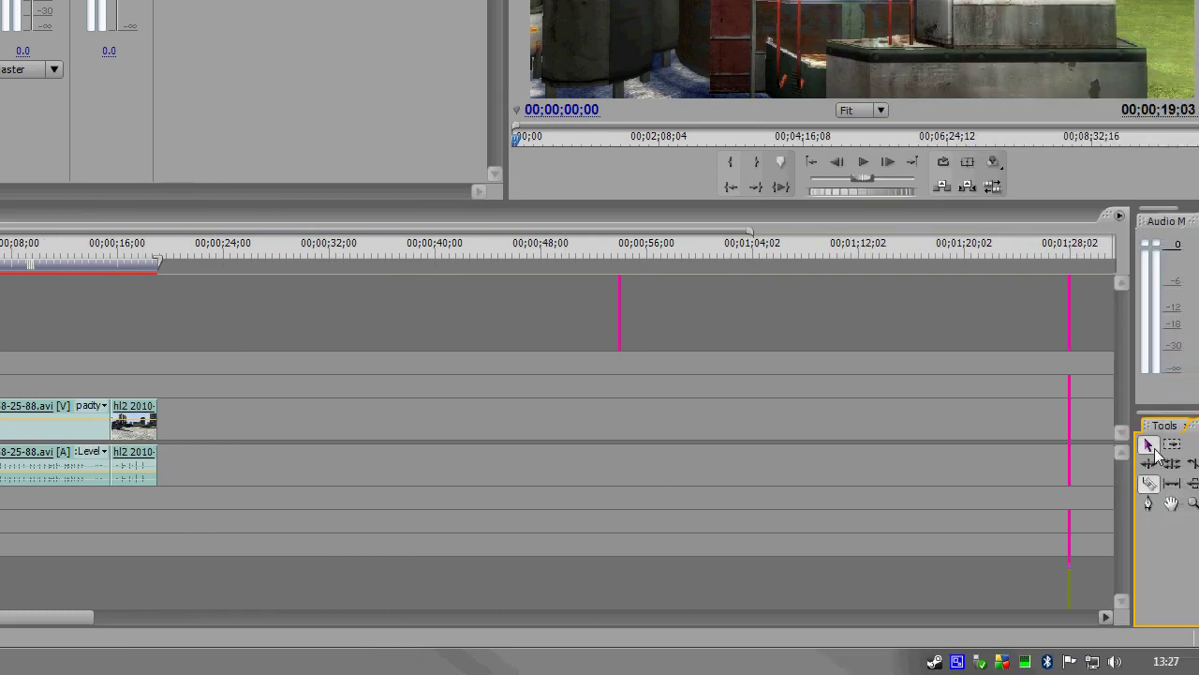
left_click_drag(169, 417, 243, 406)
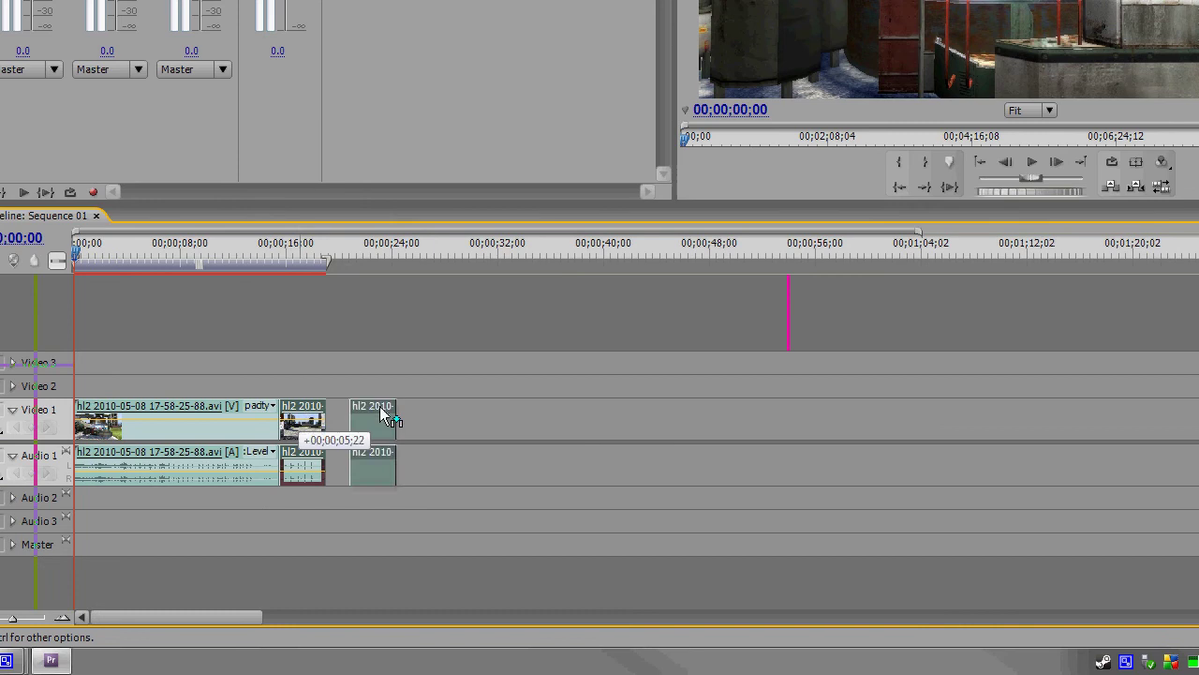
right_click(190, 419)
left_click(330, 424)
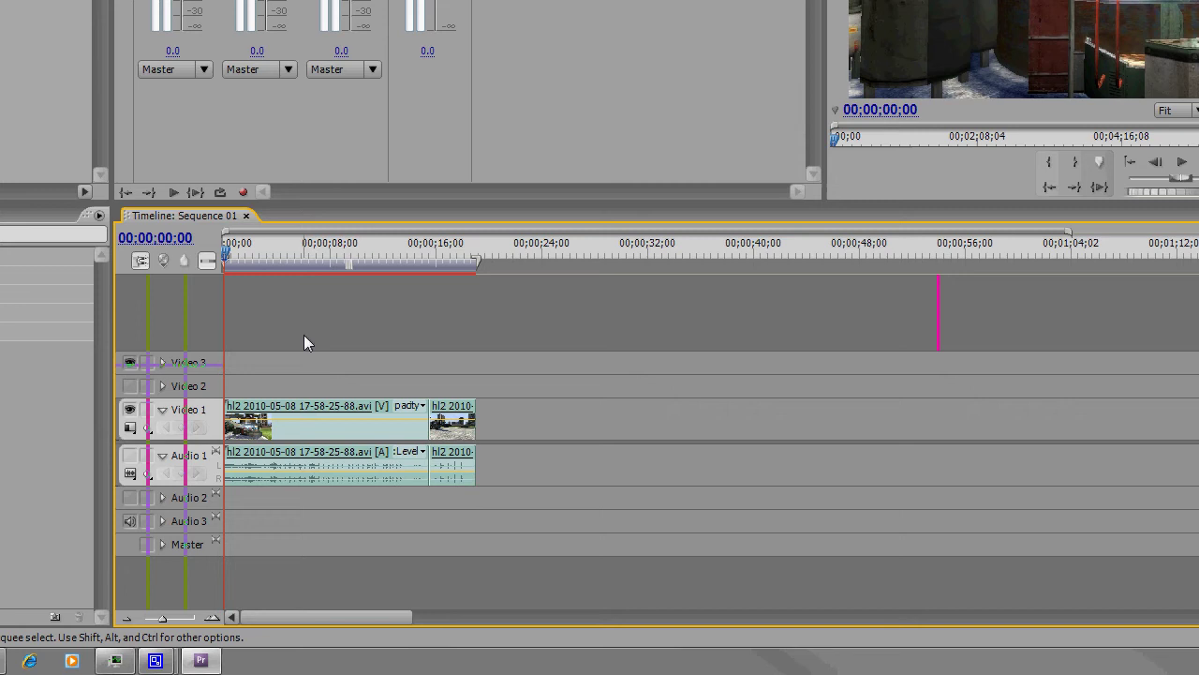
- Create a still title named 'Starrt' with the text Start in white Lithos Pro style
key("ctrl+t")
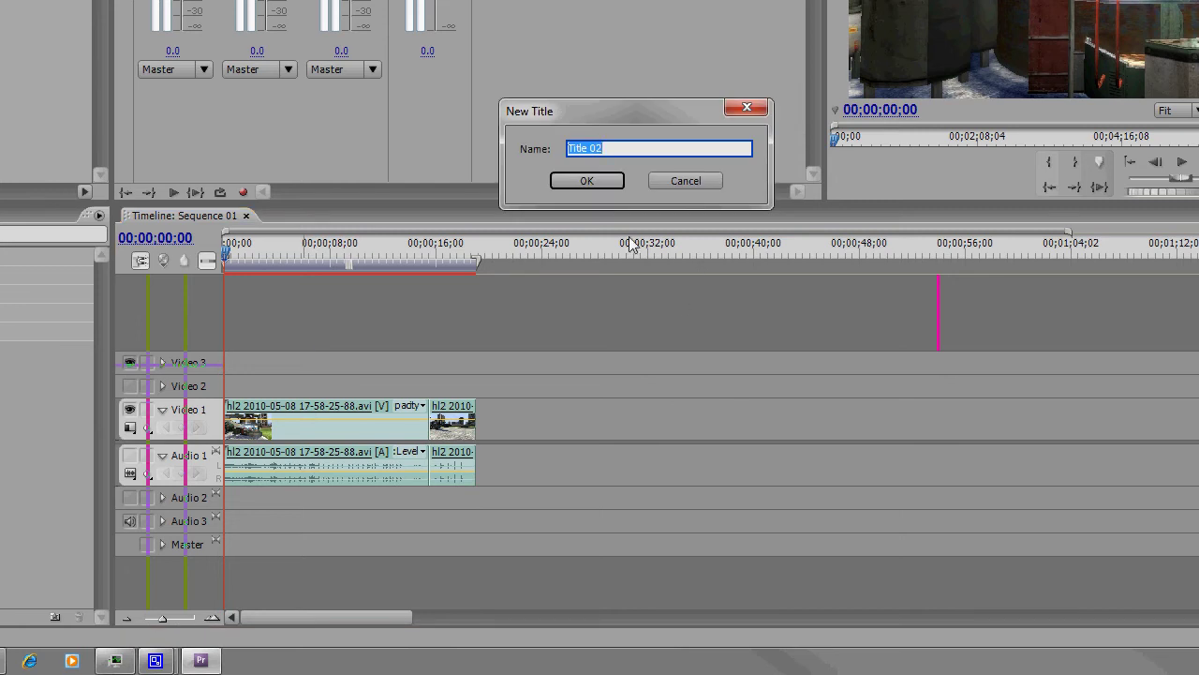
type("Starrt")
key("Return")
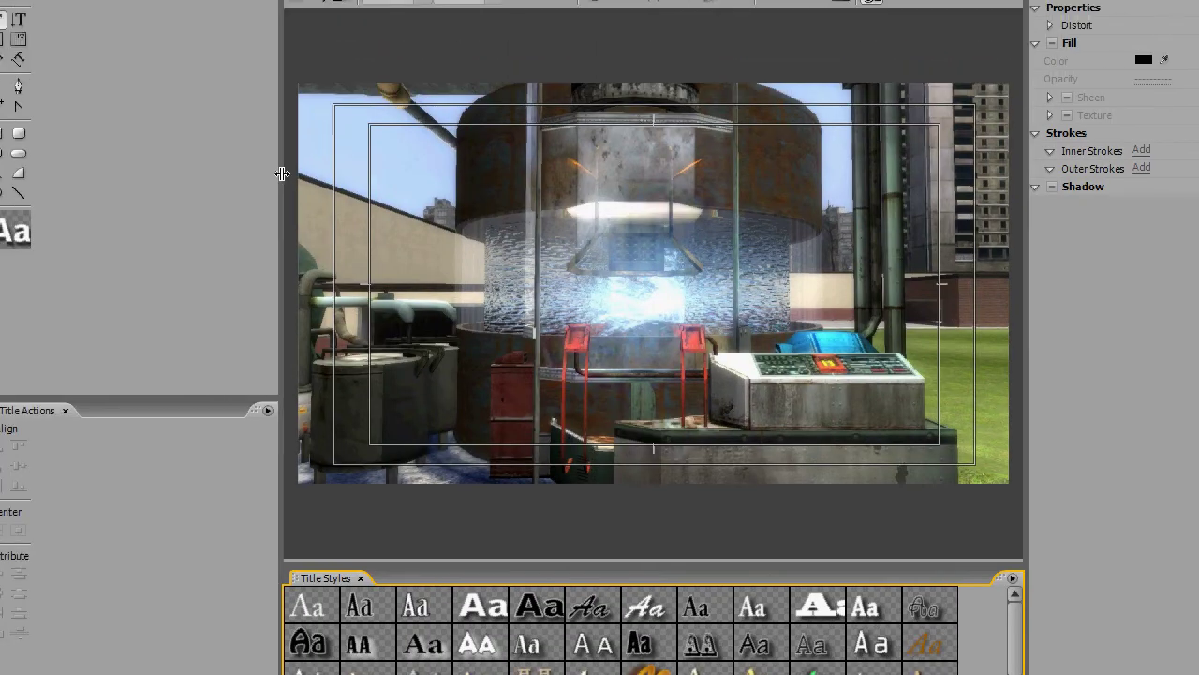
left_click_drag(282, 174, 136, 174)
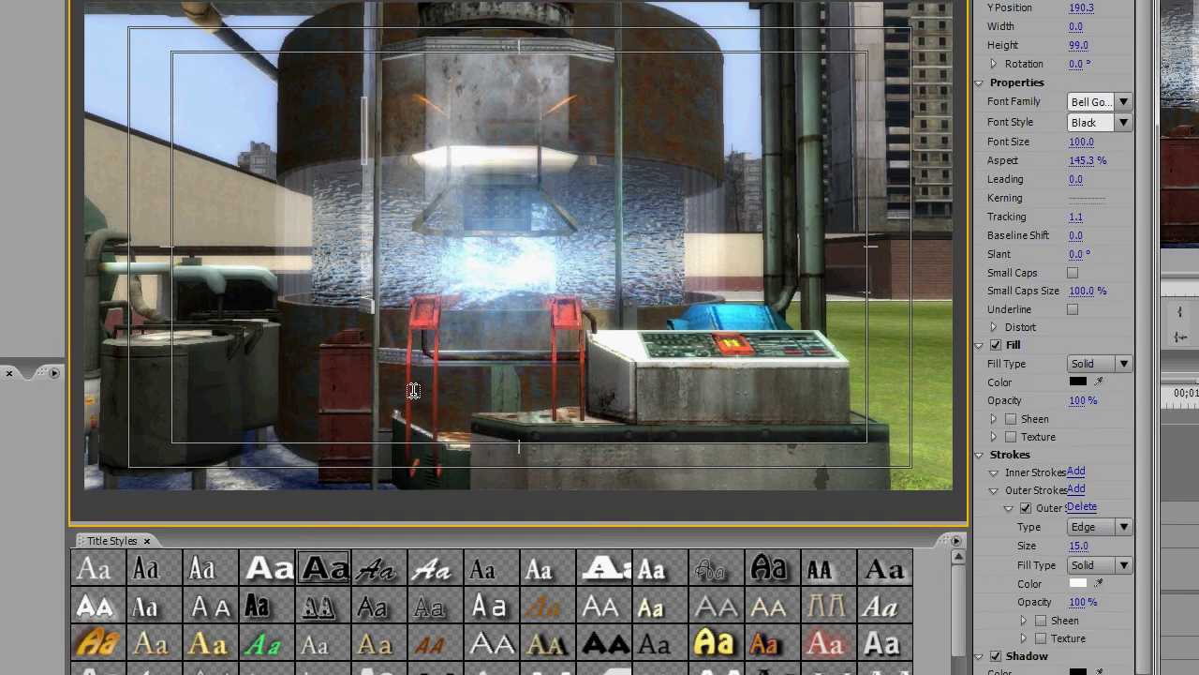
type("Start")
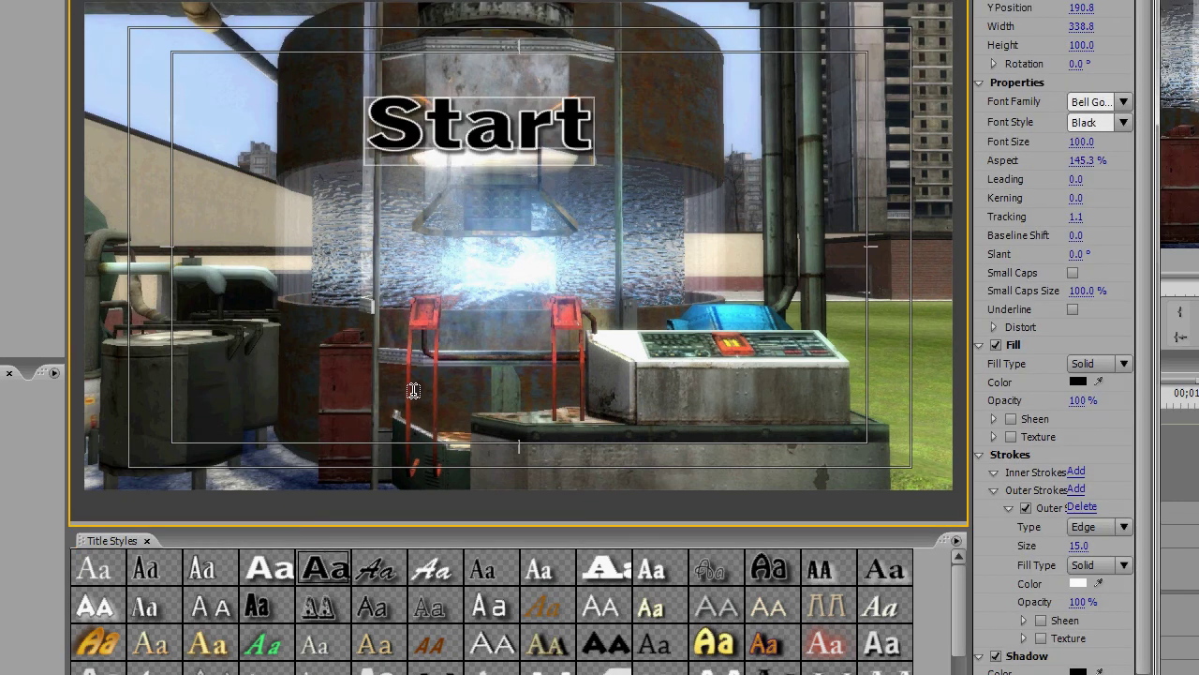
key("Escape")
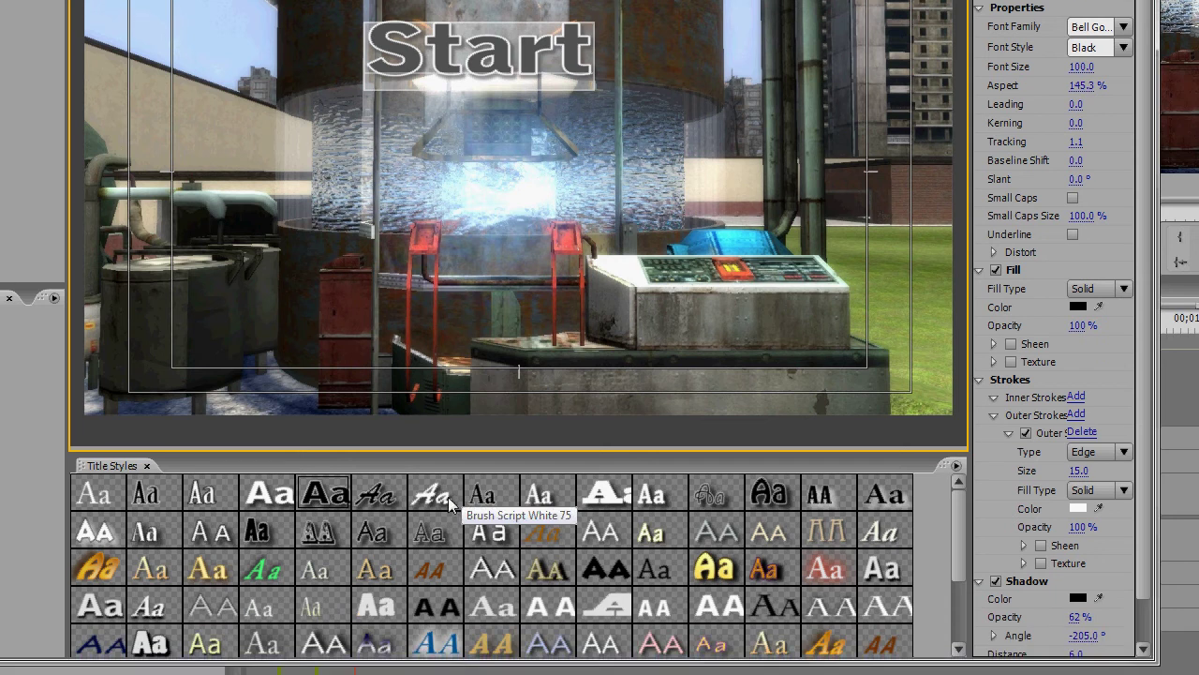
left_click(492, 644)
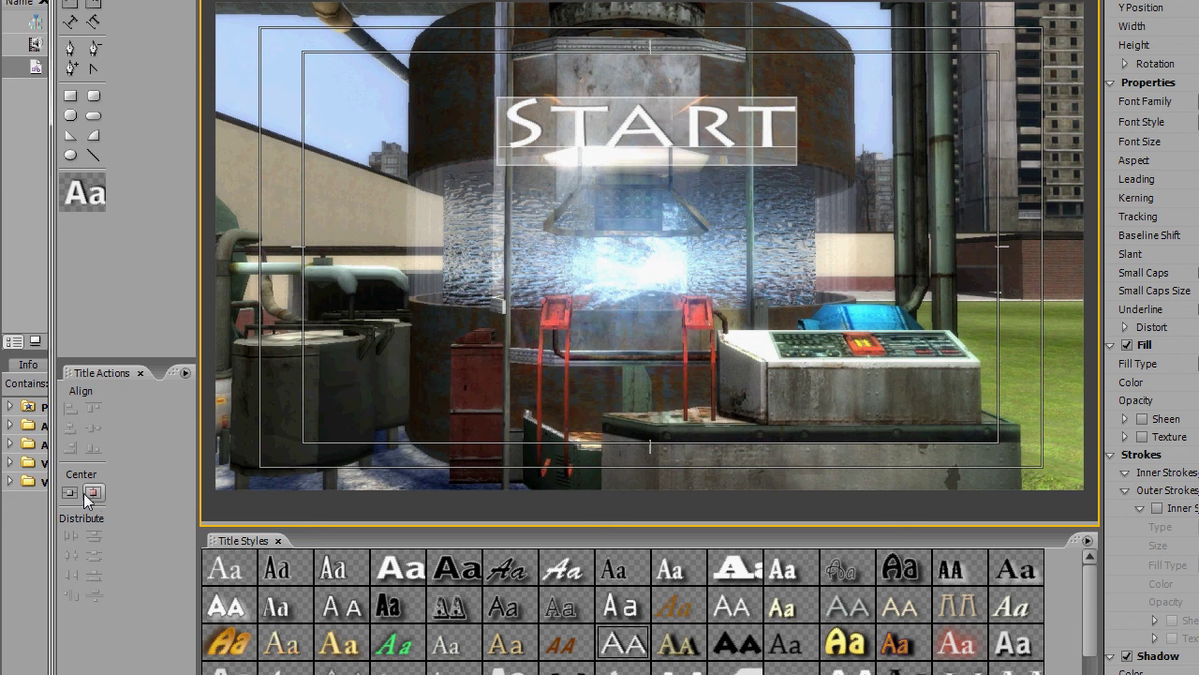
- Centre START horizontally and vertically, deleting a rounded rectangle drawn over the frame
left_click(83, 493)
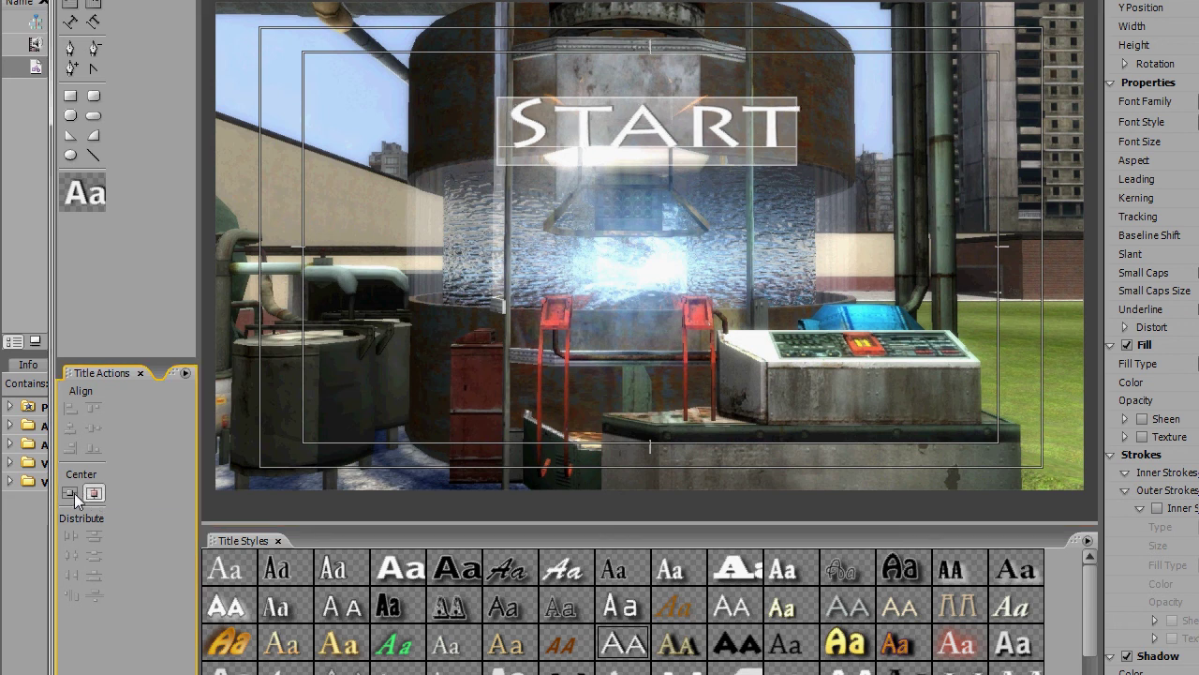
left_click(68, 493)
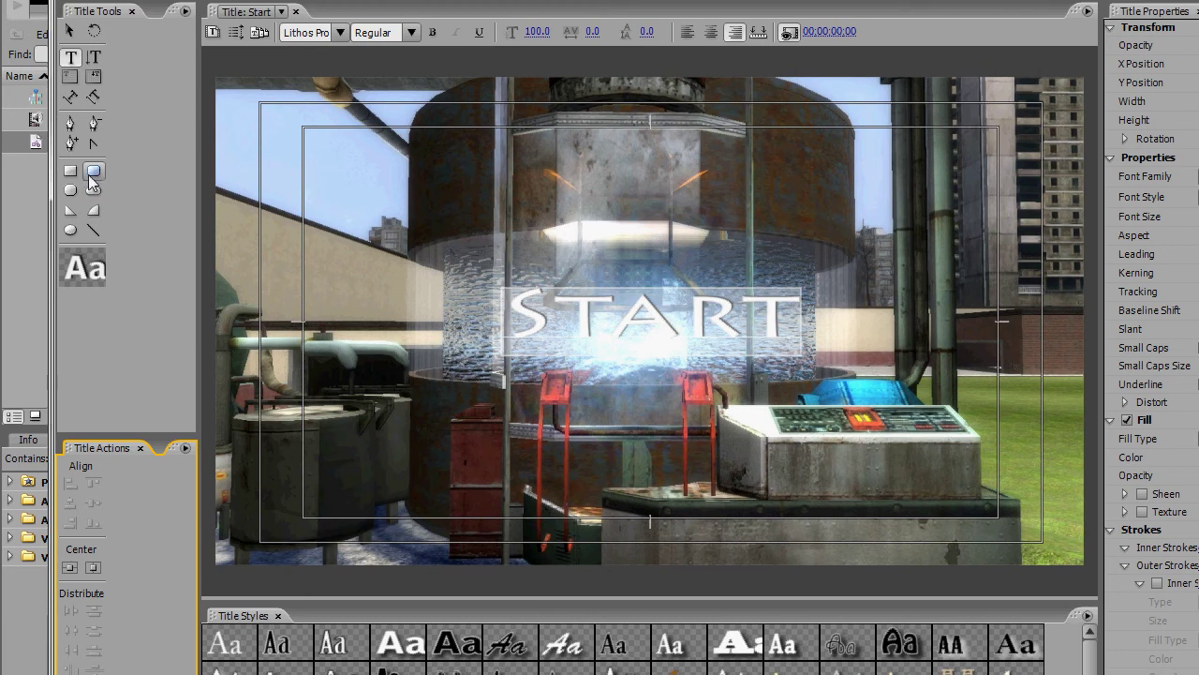
left_click(93, 172)
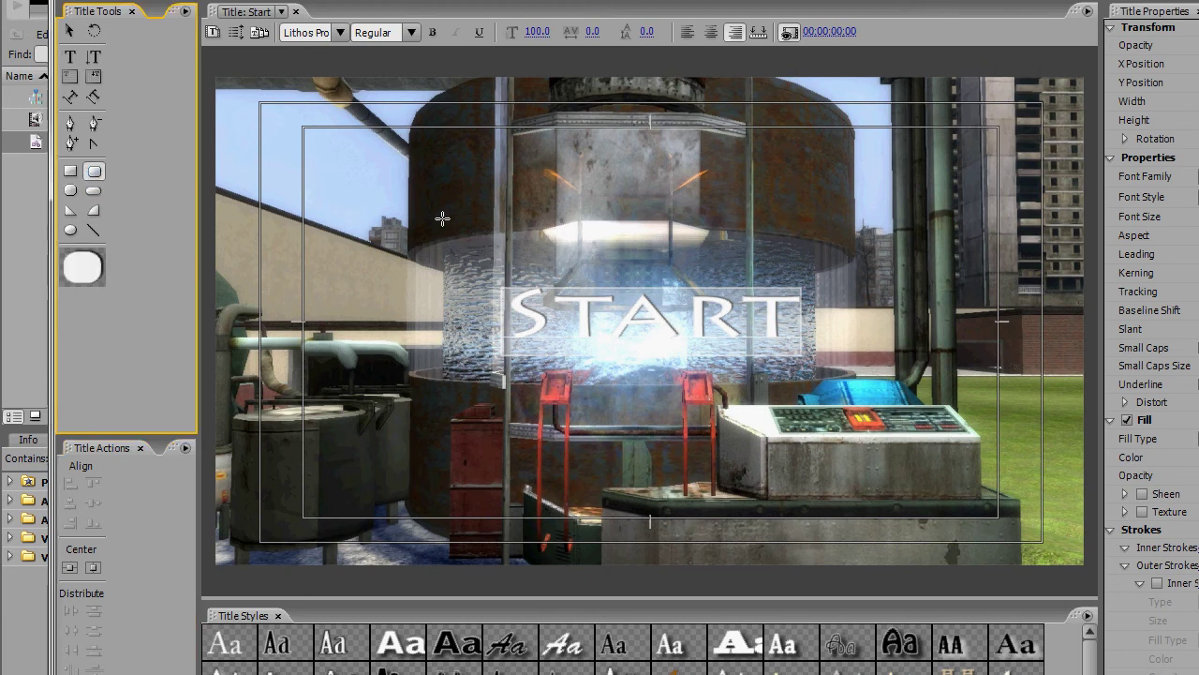
left_click_drag(442, 219, 914, 419)
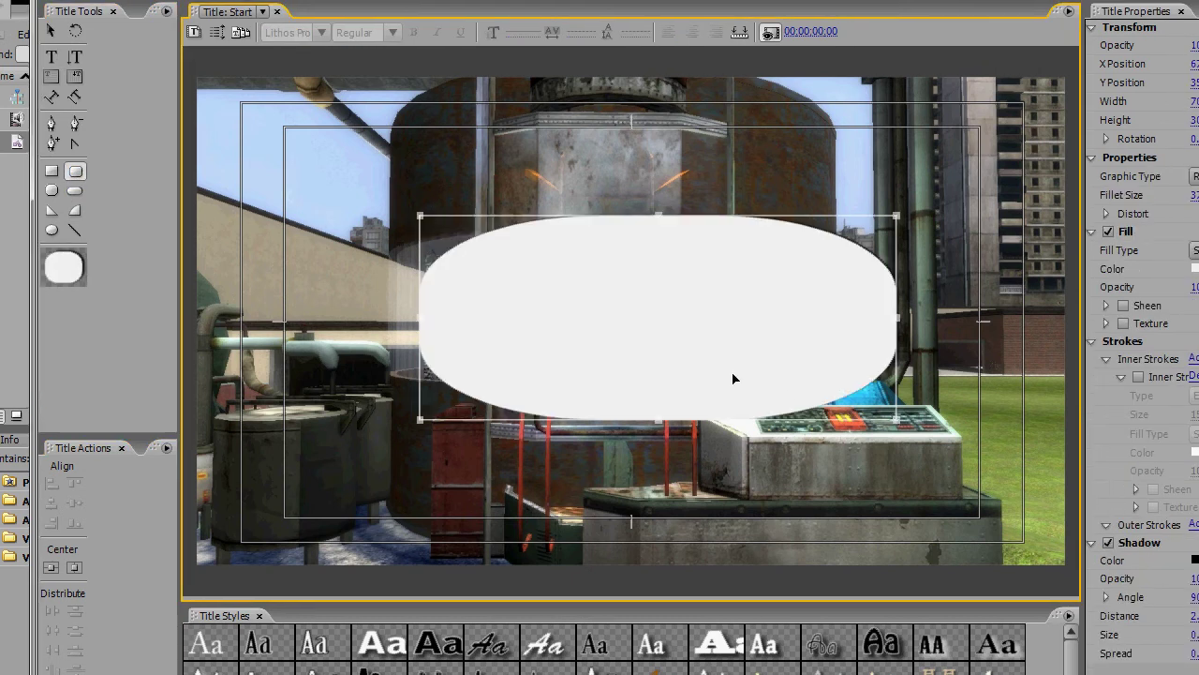
key("Delete")
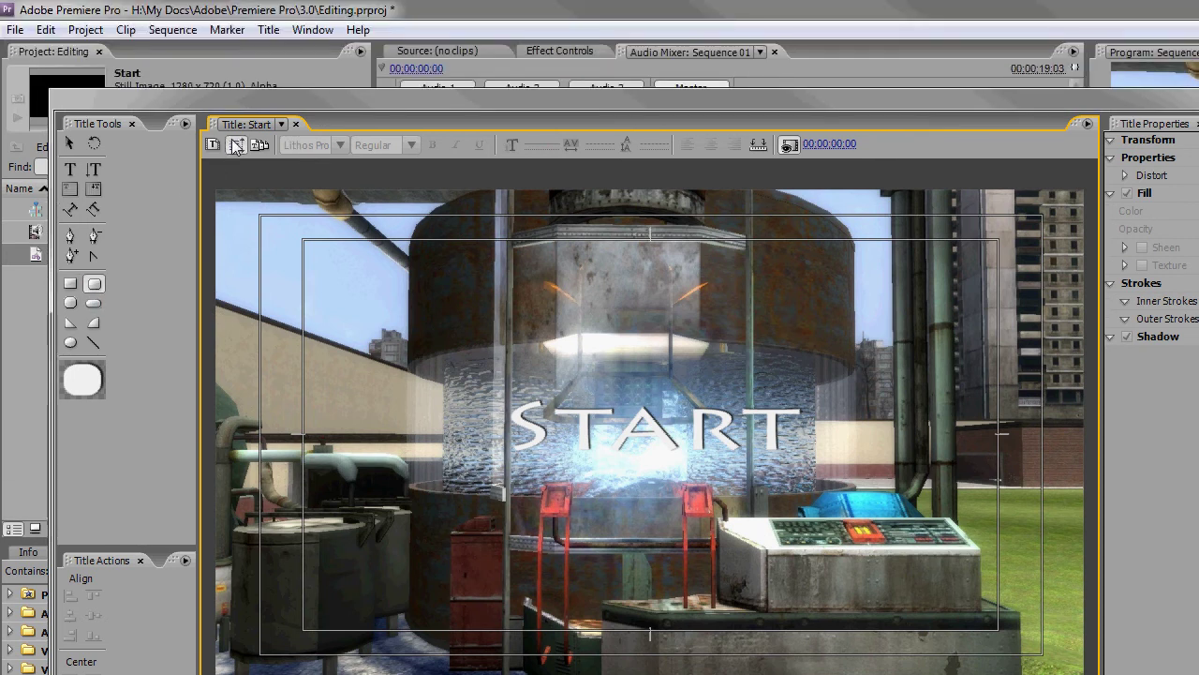
- Cancel the title's Roll/Crawl Options, leaving it a still
left_click(235, 145)
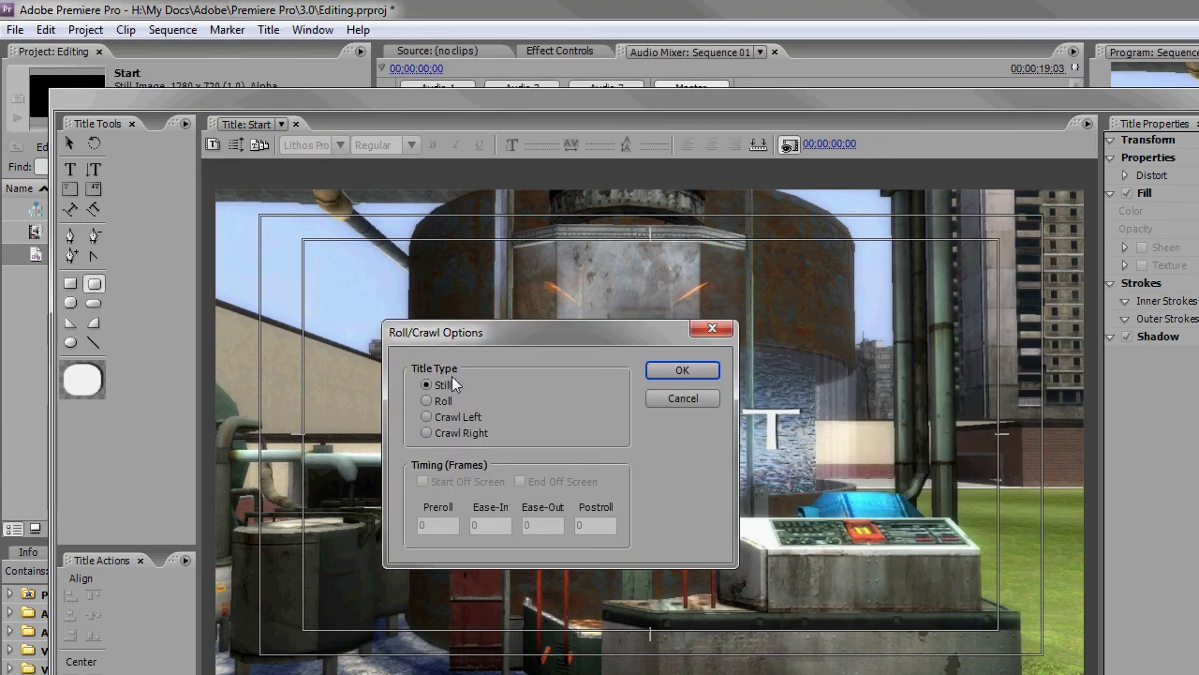
left_click(705, 403)
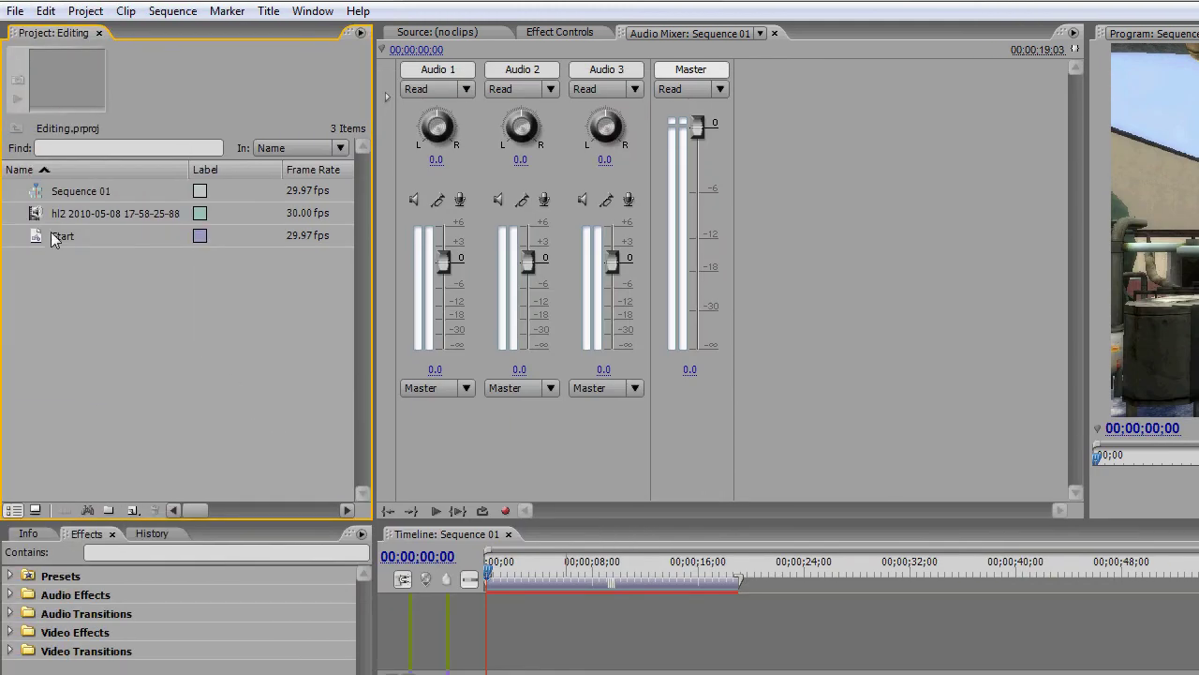
- Place the Start title on Video 2 at 00;00 and play the sequence to preview it
left_click_drag(55, 236, 514, 506)
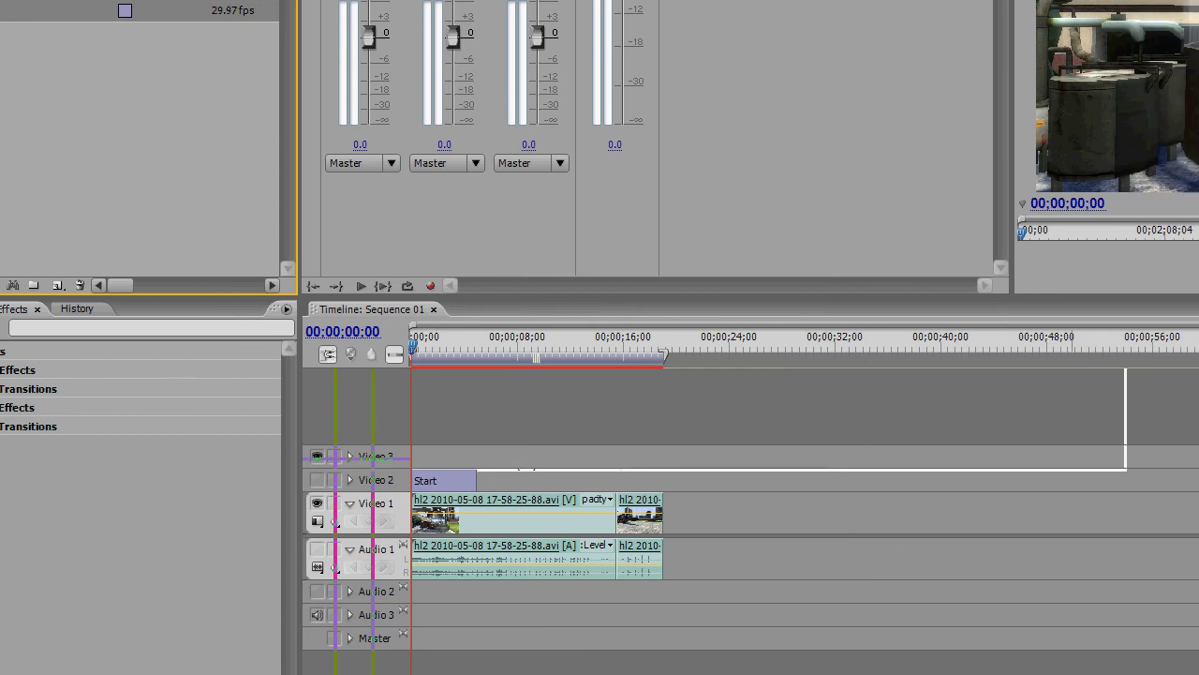
key("space")
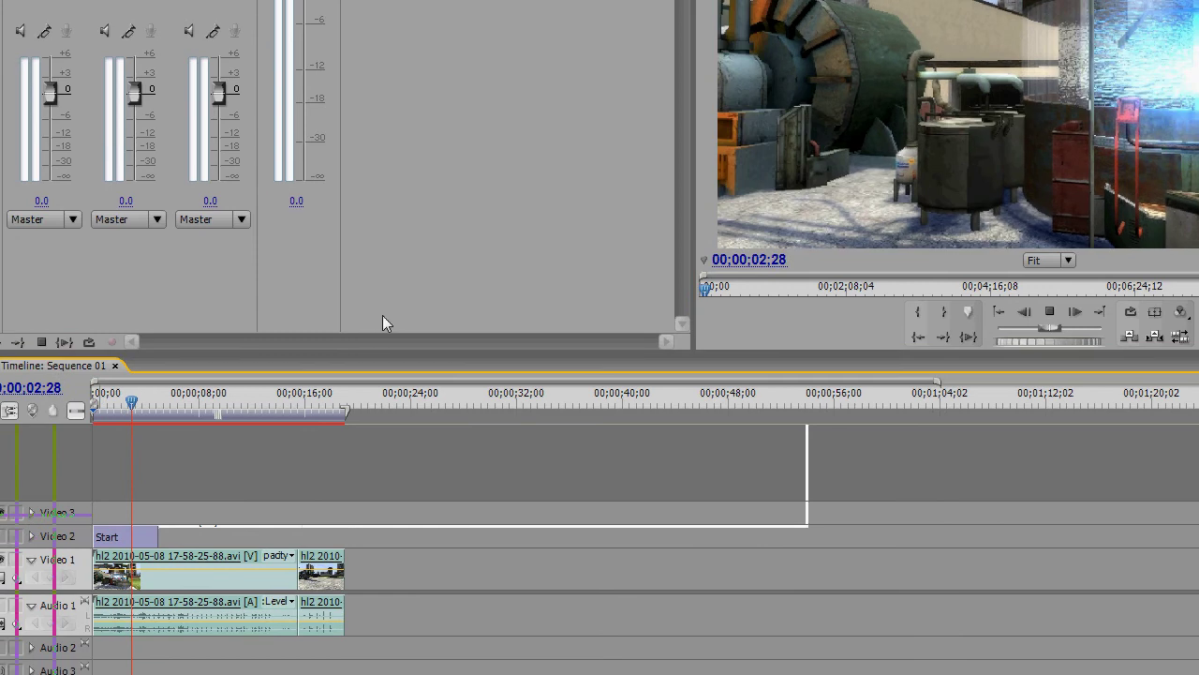
key("space")
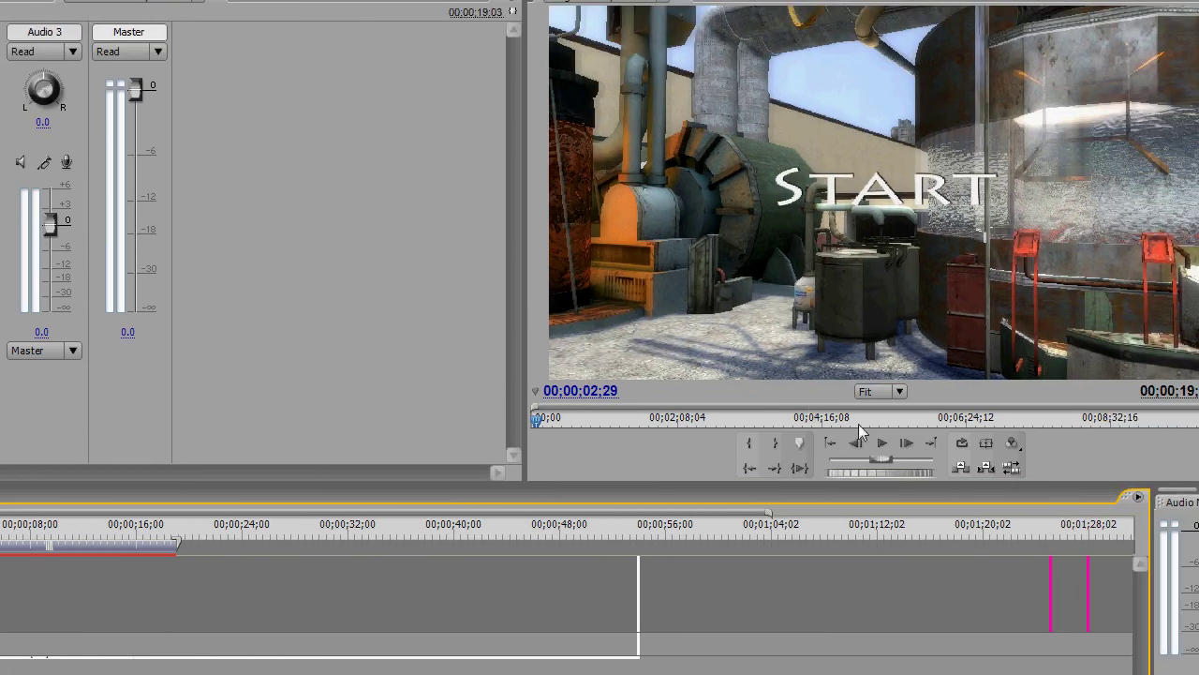
left_click(883, 444)
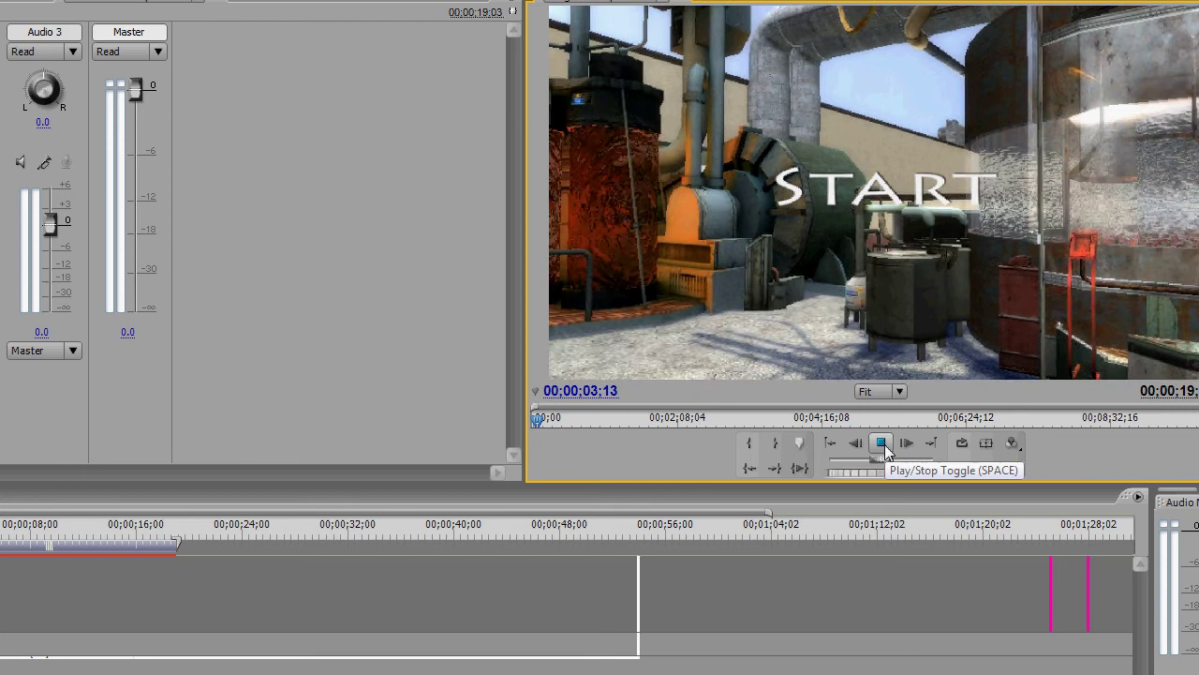
left_click(883, 444)
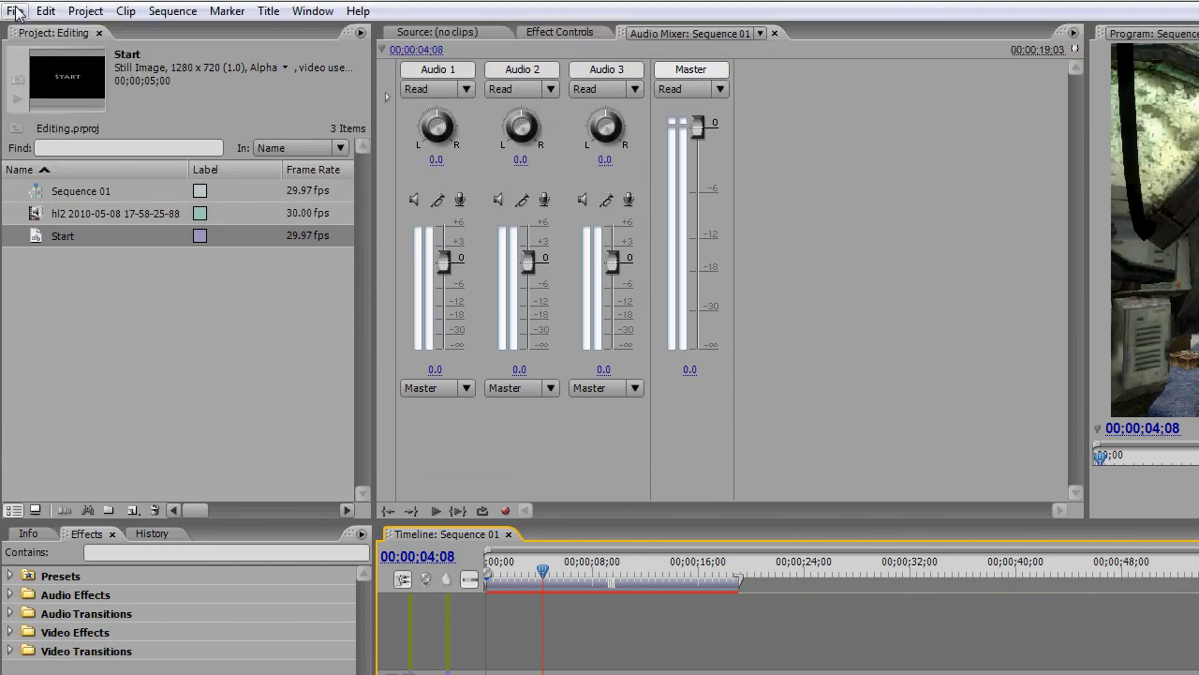
- Save the project and bring up the File menu's Export options
left_click(16, 28)
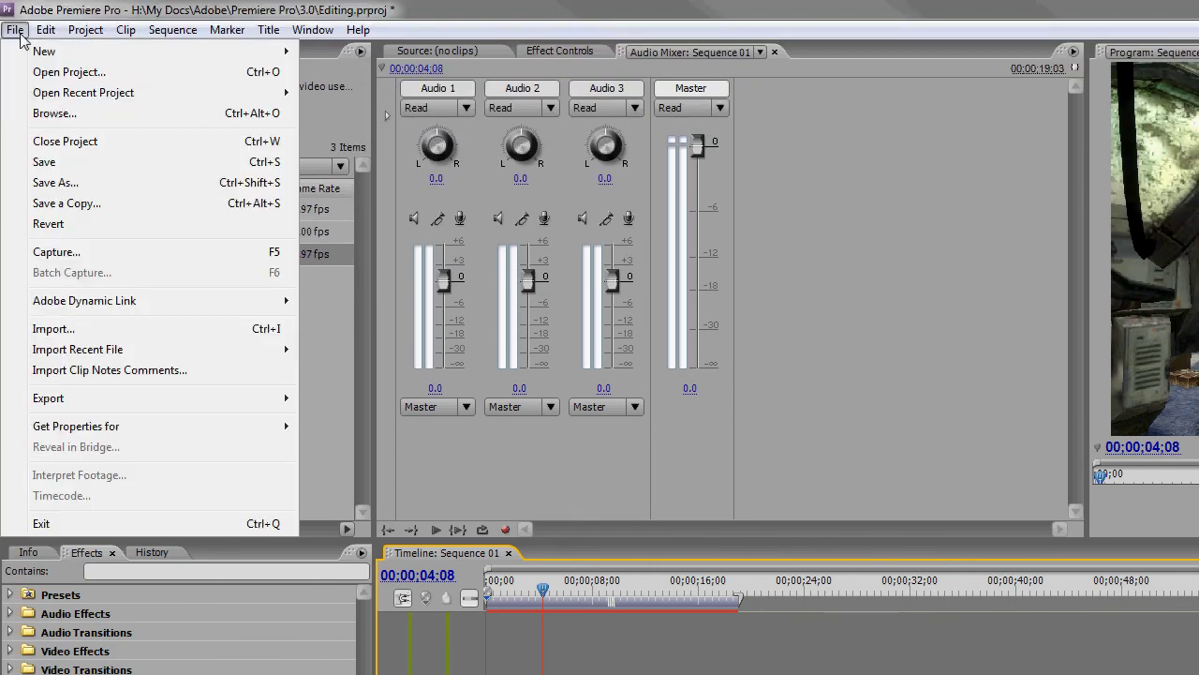
left_click(56, 167)
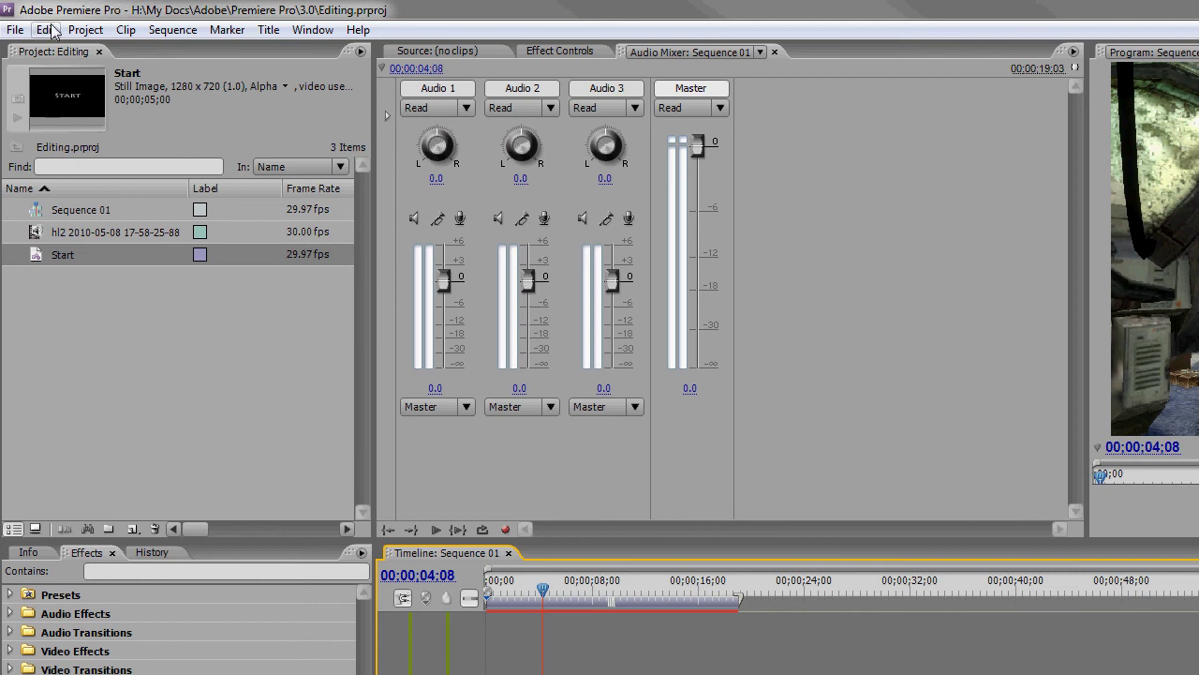
left_click(15, 30)
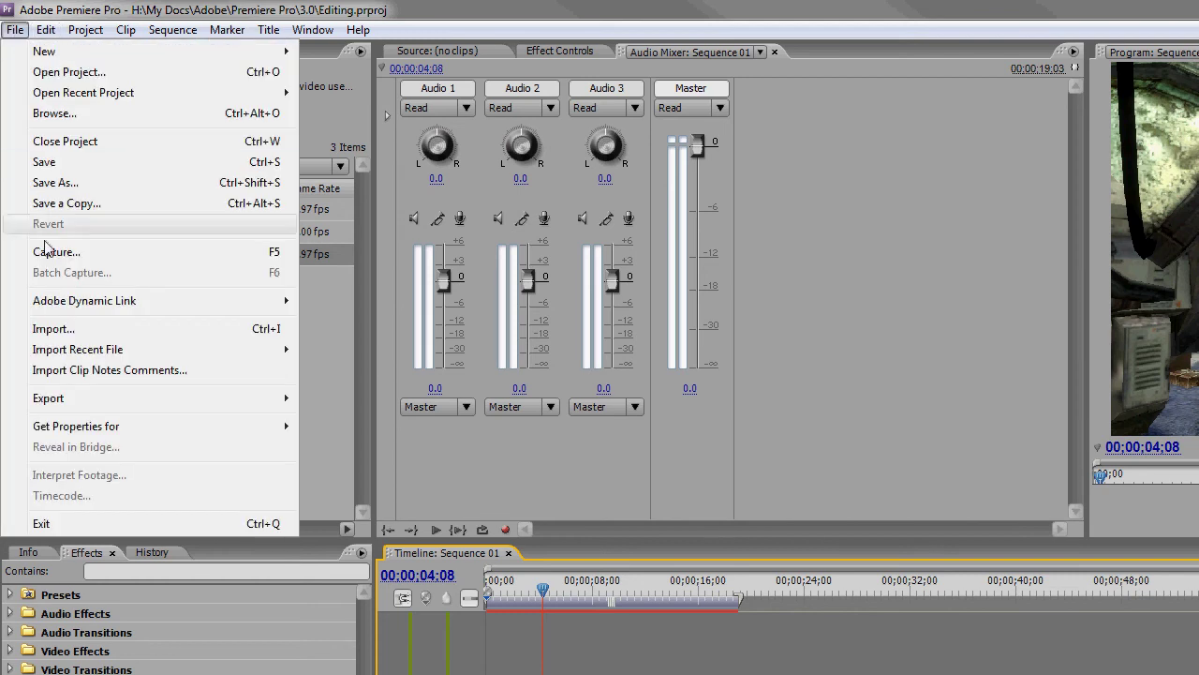
mouse_move(235, 398)
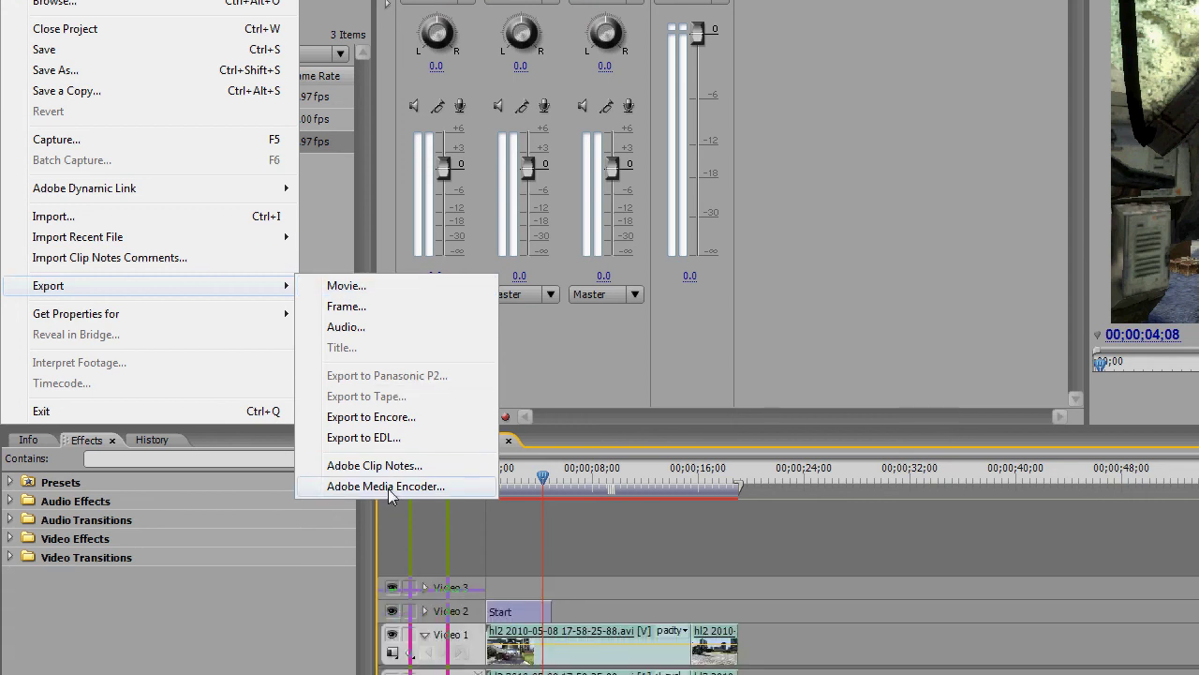
- Export Sequence 01 via Adobe Media Encoder and review its H.264 output, filter and video settings
left_click(388, 598)
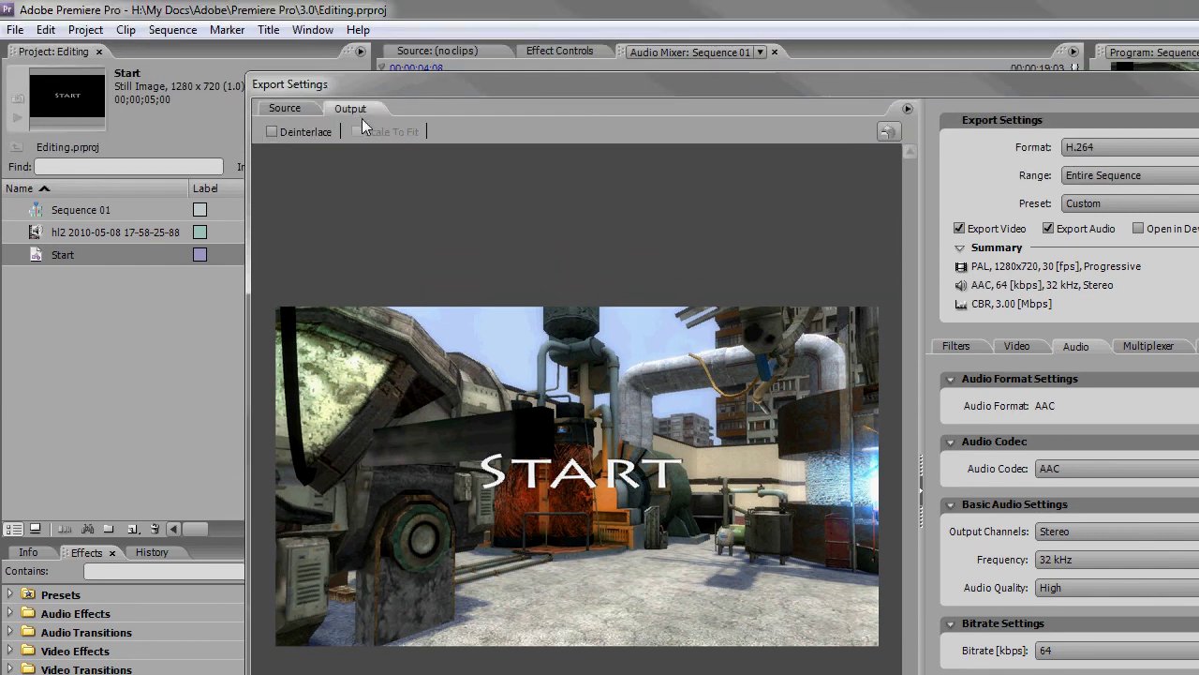
left_click(362, 75)
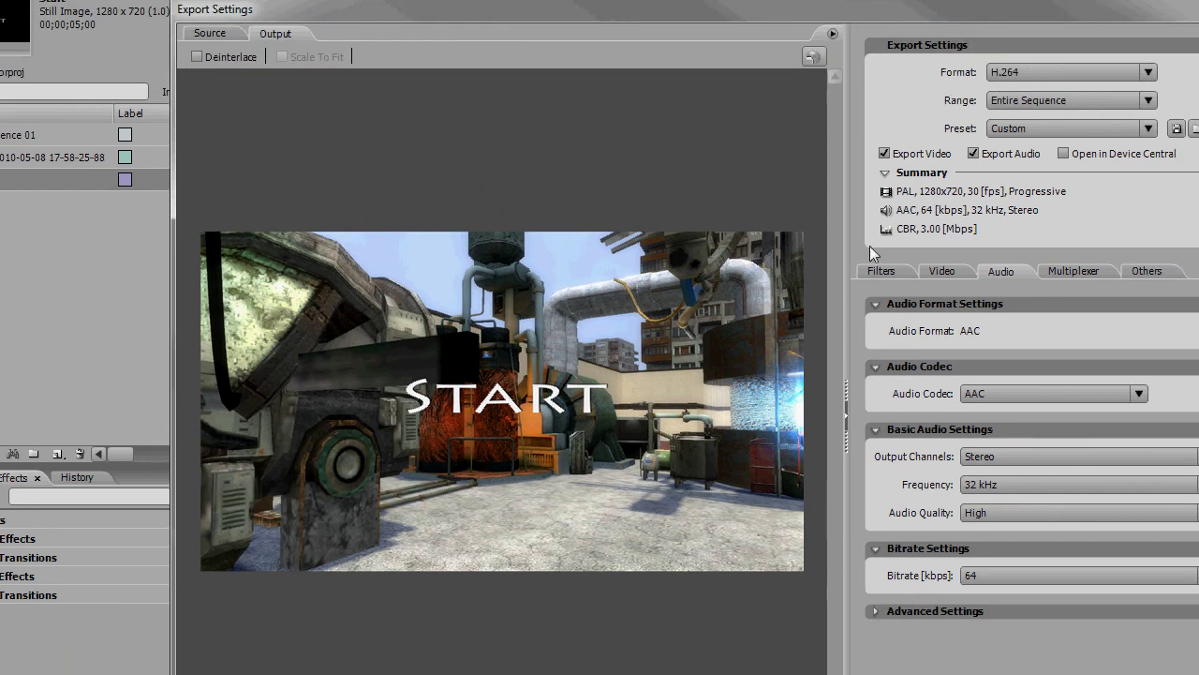
left_click(879, 271)
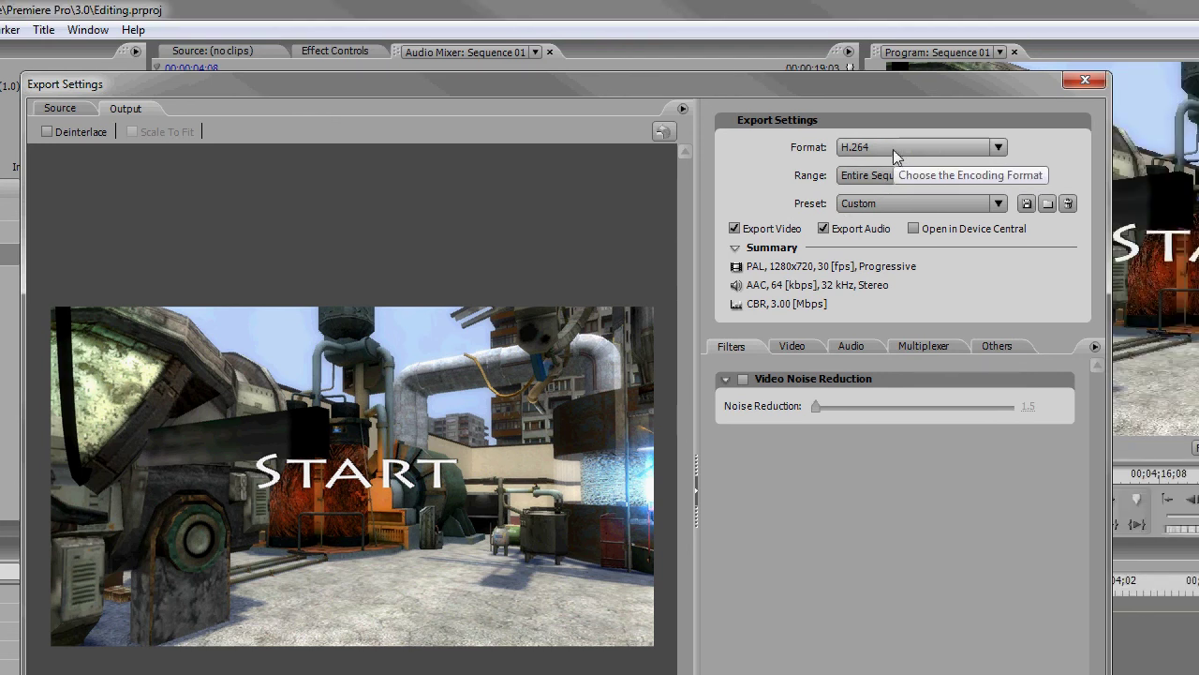
left_click(790, 346)
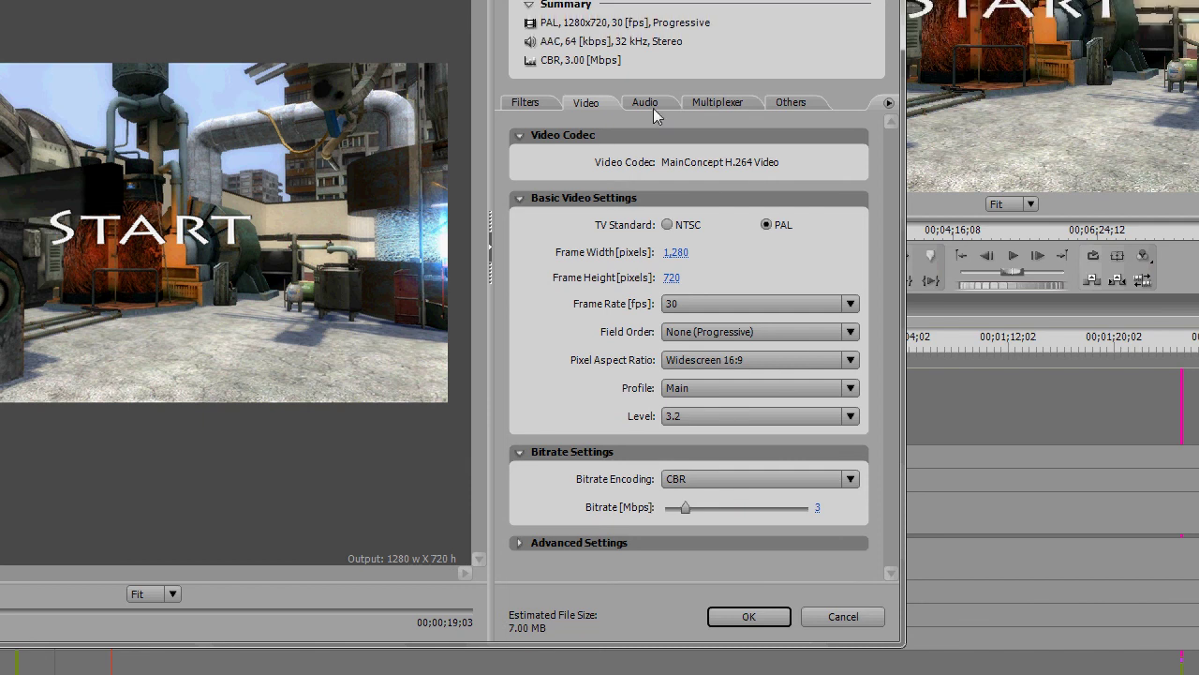
- Check the Audio and Video tabs of the H.264 export settings, then cancel back to Sequence 01
left_click(648, 66)
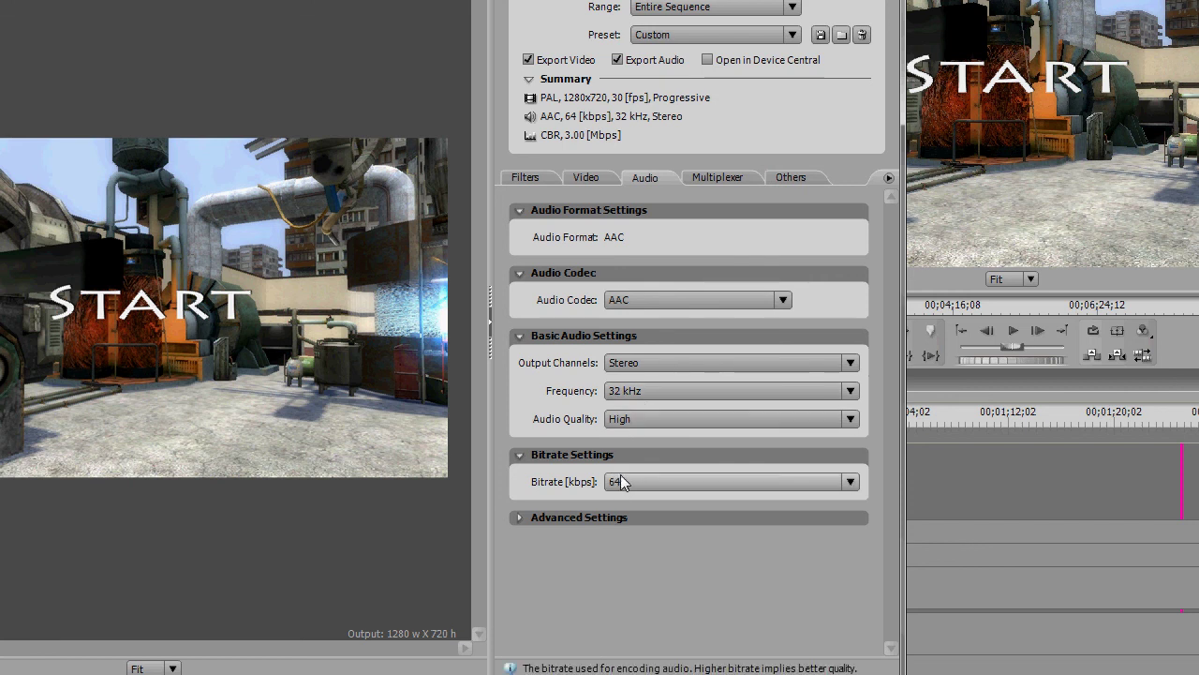
left_click(586, 177)
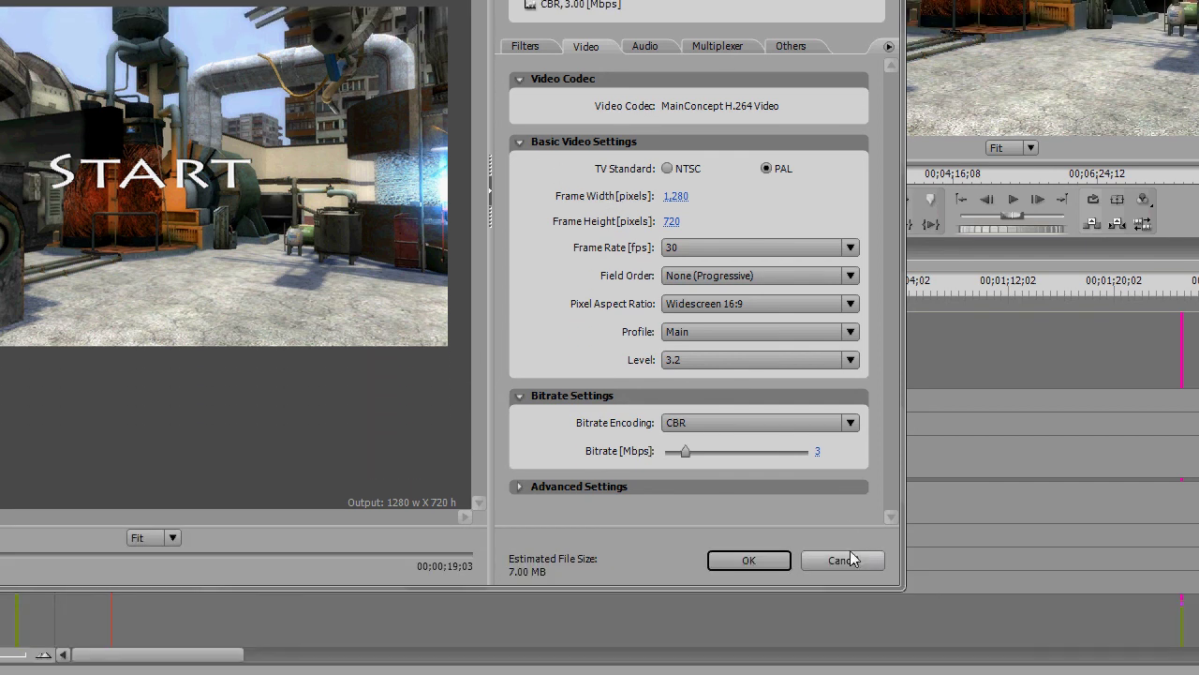
left_click(842, 559)
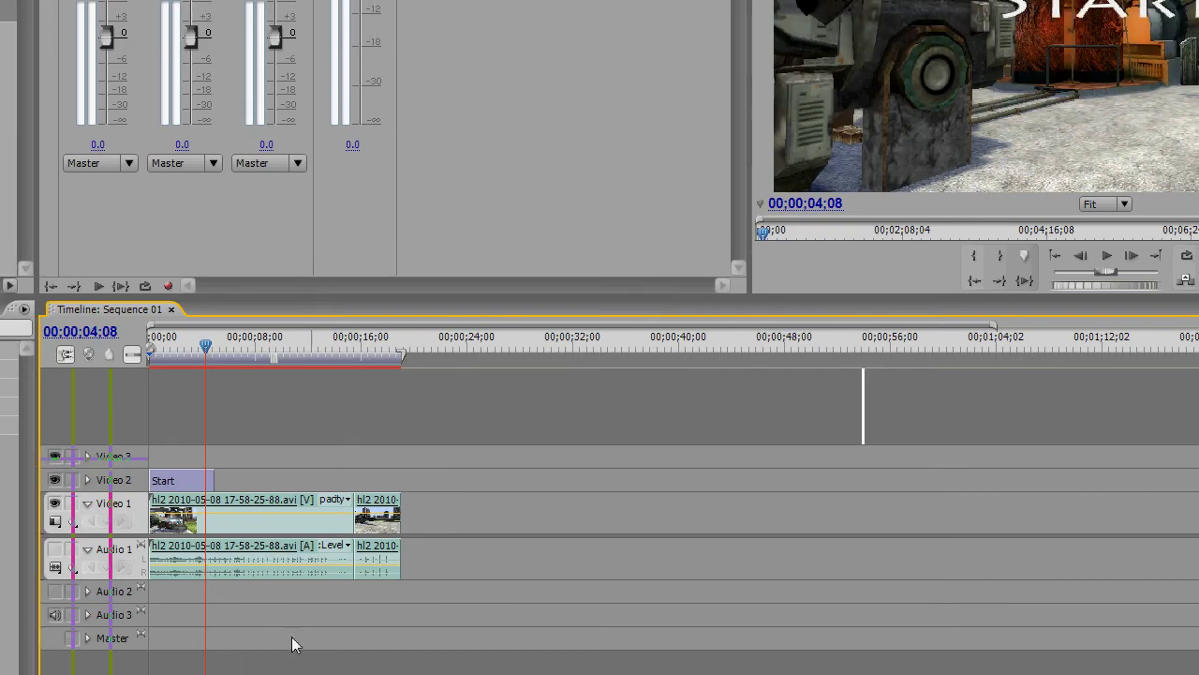